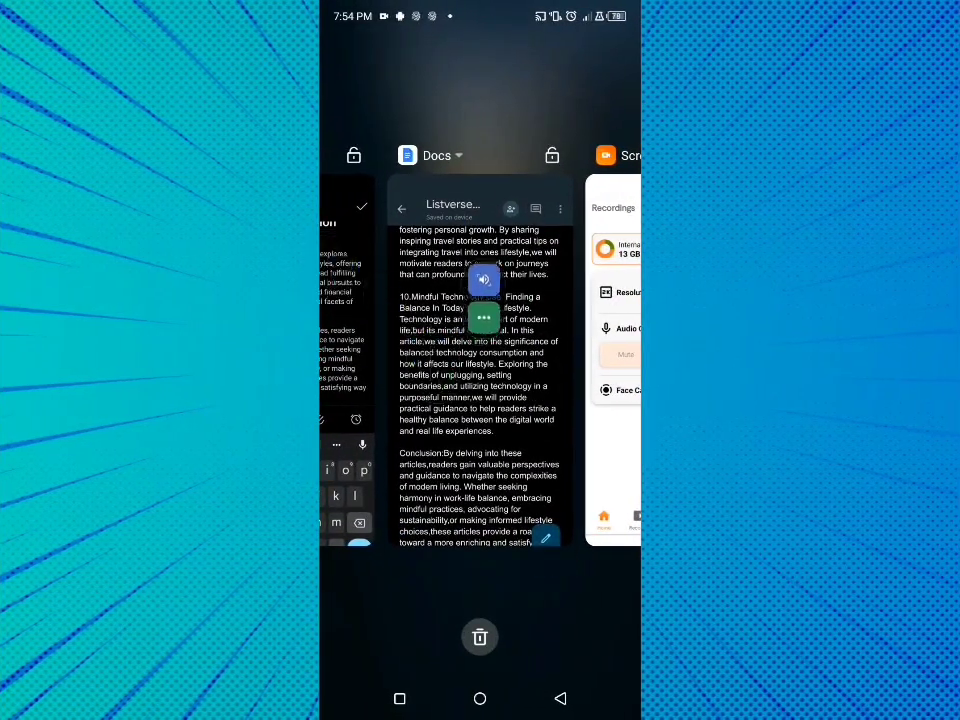
# Reopen the Top 10 List Of Lifestyle Chapters document and scroll to its top.
pyautogui.click(479, 370)
pyautogui.scroll(5, 480, 380)
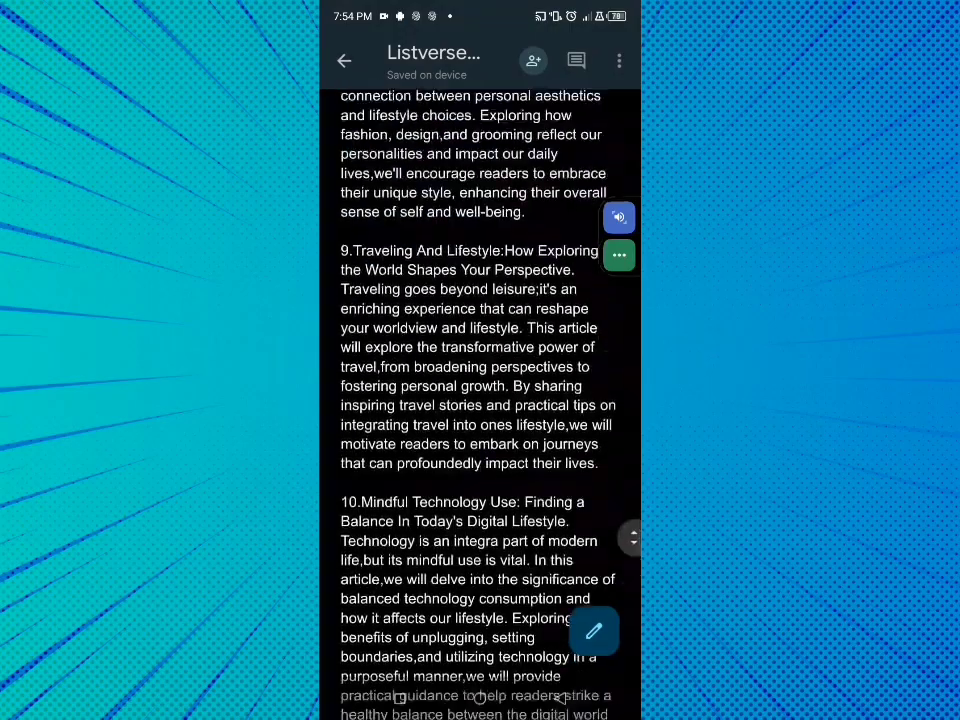
pyautogui.scroll(5, 480, 380)
pyautogui.scroll(5, 480, 380)
pyautogui.scroll(5, 480, 380)
pyautogui.scroll(2, 480, 400)
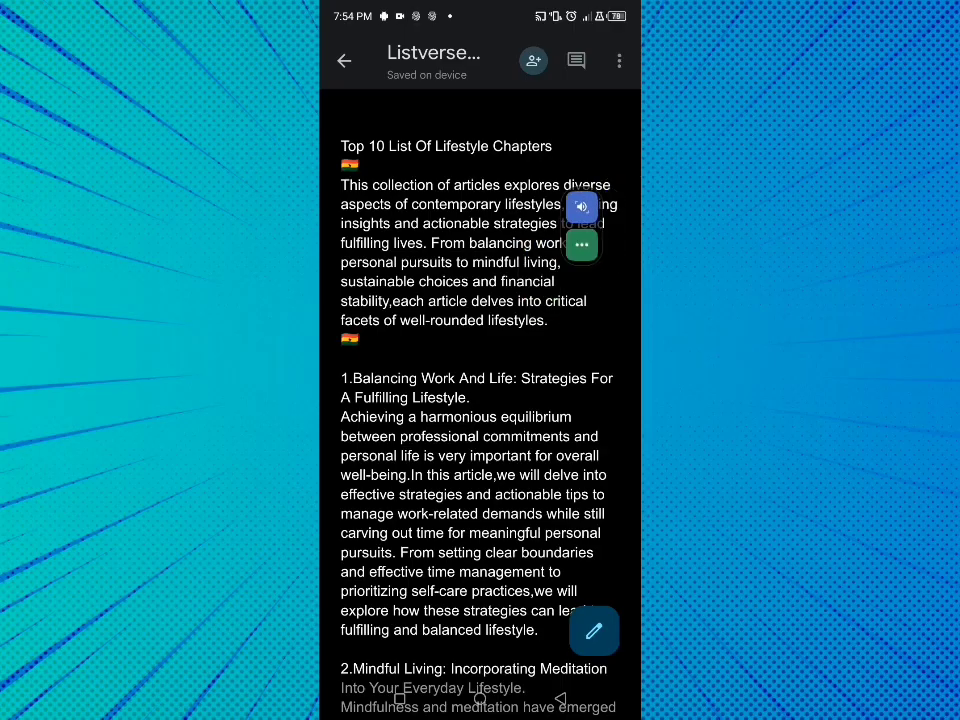
# Scroll down through the document's ten lifestyle chapters.
pyautogui.scroll(-1, 480, 400)
pyautogui.scroll(-2, 480, 400)
pyautogui.scroll(-2, 480, 400)
pyautogui.scroll(-5, 480, 400)
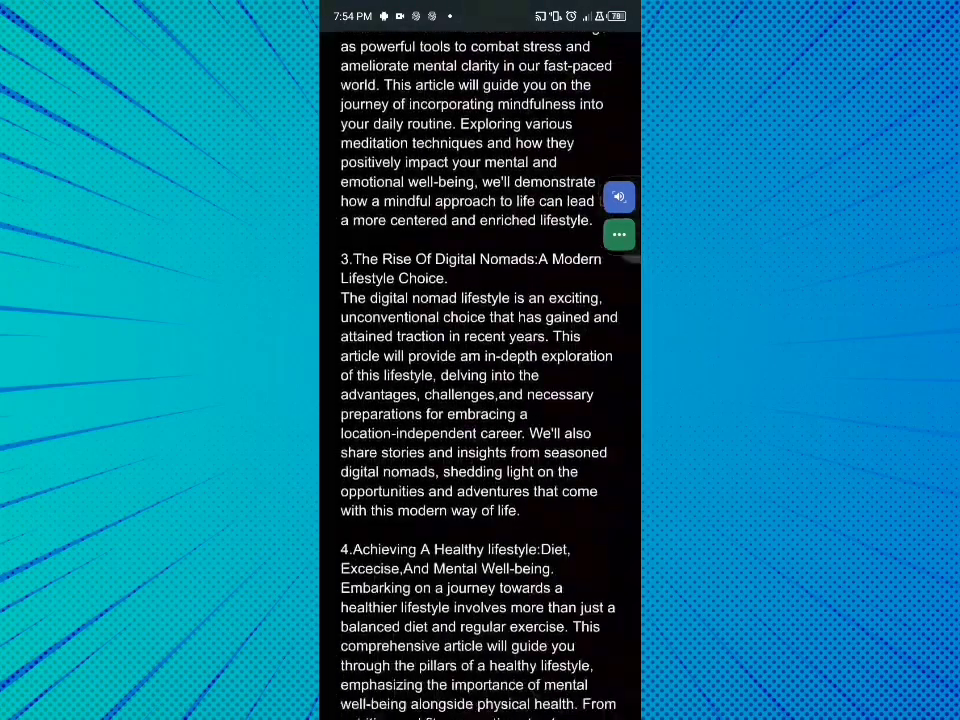
pyautogui.scroll(-4, 480, 400)
pyautogui.scroll(-4, 480, 400)
pyautogui.scroll(-3, 480, 400)
pyautogui.scroll(-4, 480, 400)
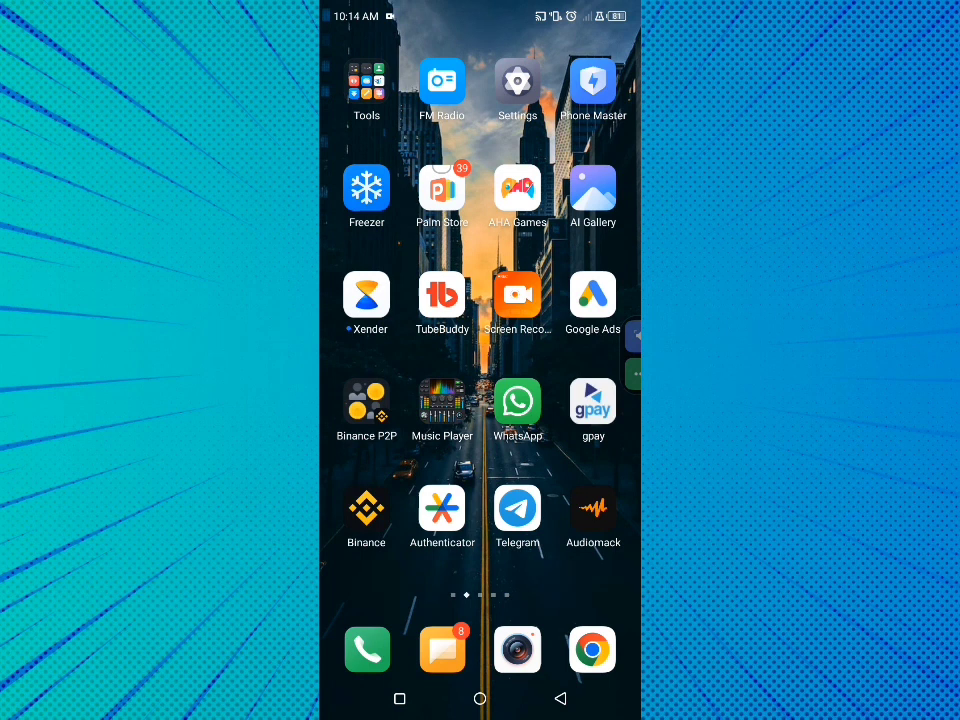
# Swipe past two home-screen pages into the app drawer and scroll down the alphabetical list.
pyautogui.moveTo(590, 450); pyautogui.dragTo(370, 450)
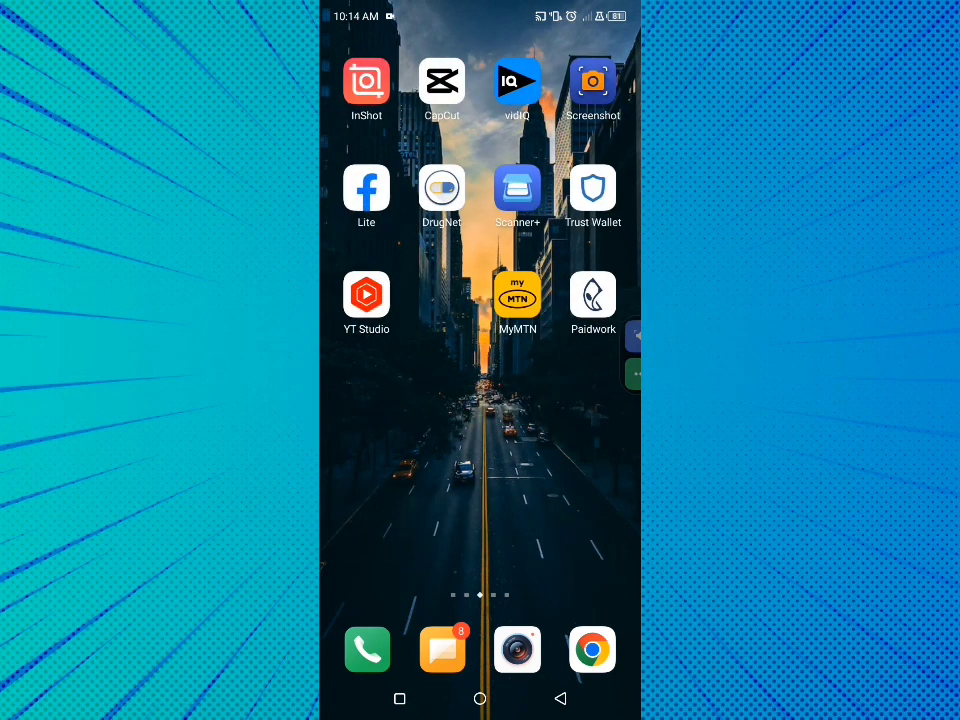
pyautogui.moveTo(590, 450); pyautogui.dragTo(370, 450)
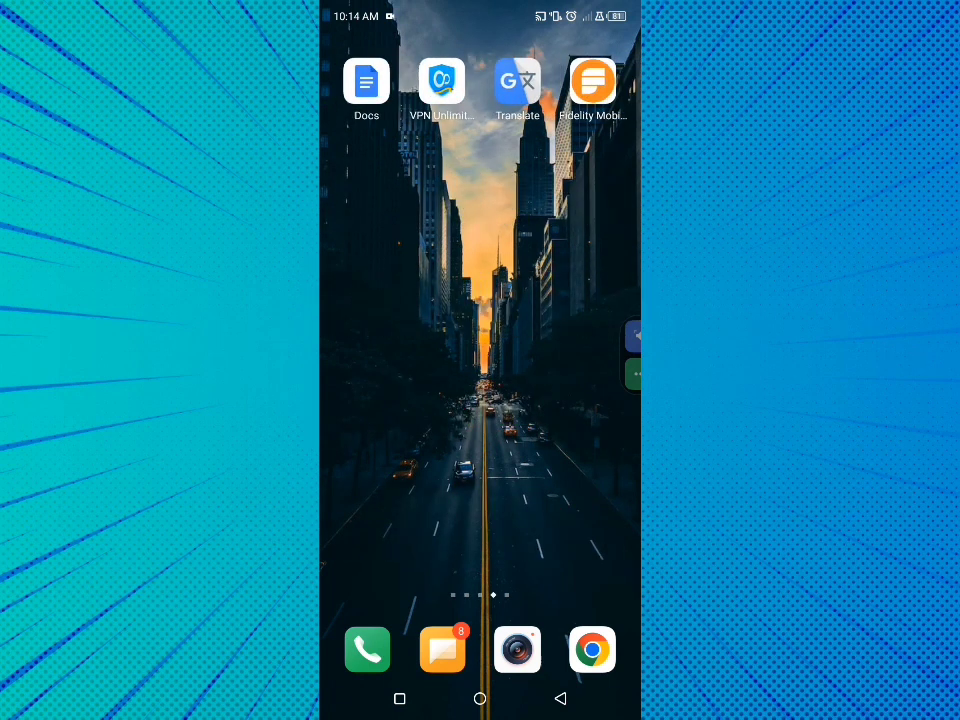
pyautogui.moveTo(590, 450); pyautogui.dragTo(370, 450)
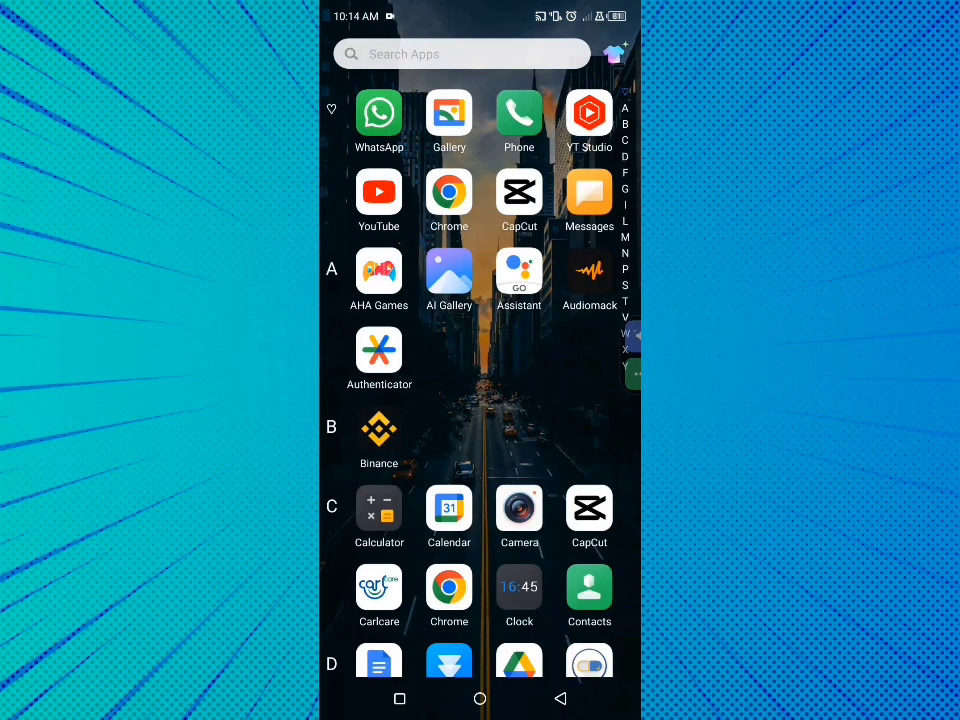
pyautogui.scroll(-3, 480, 400)
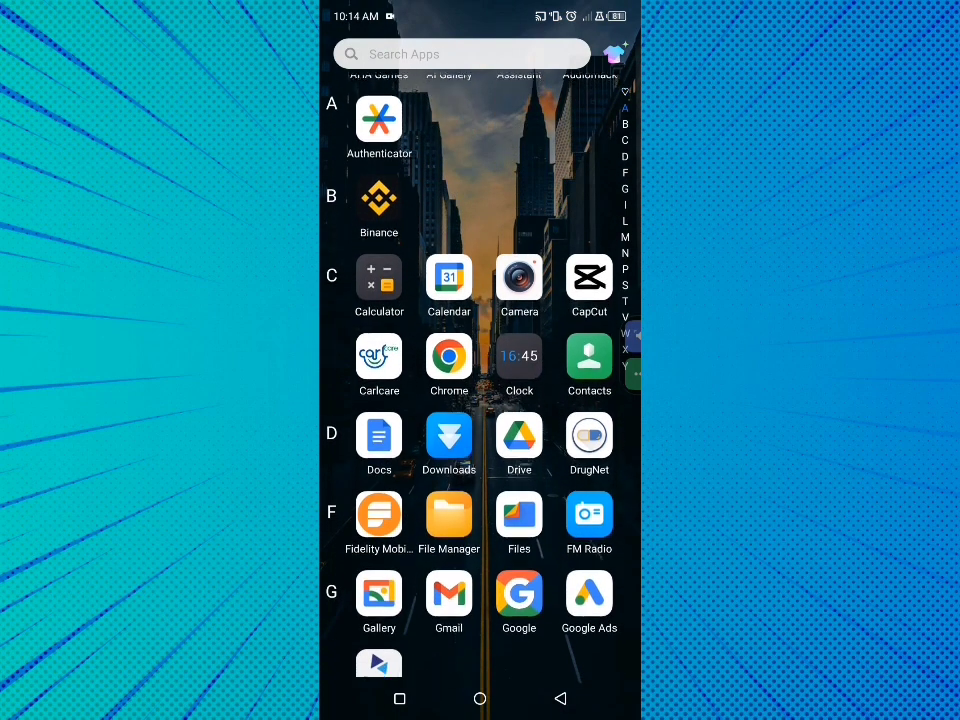
pyautogui.scroll(-3, 480, 400)
pyautogui.scroll(-1, 480, 400)
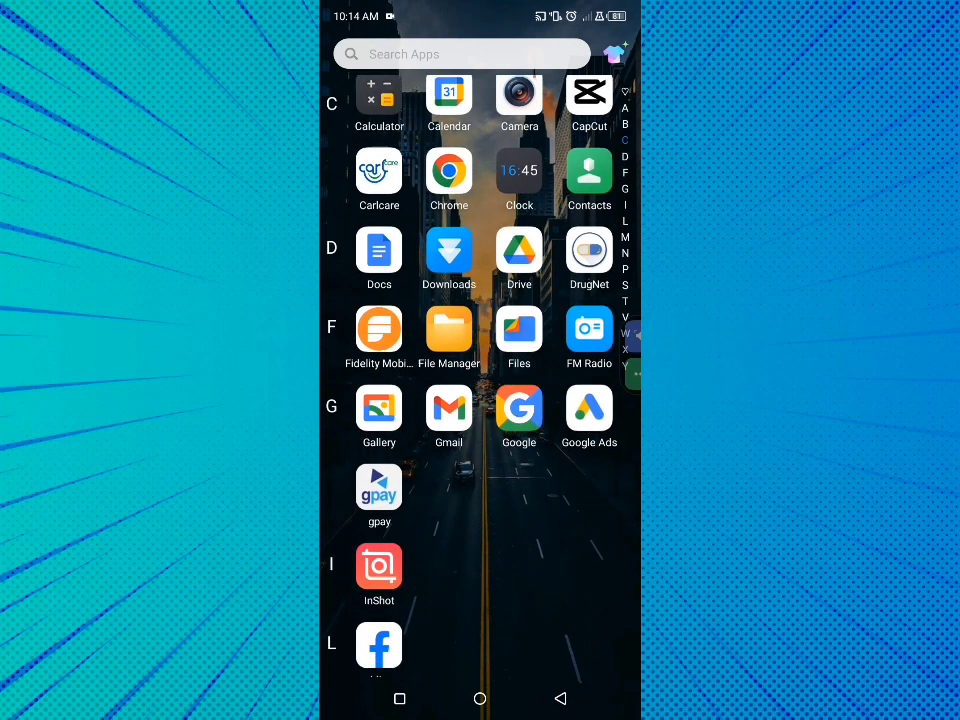
pyautogui.scroll(-2, 480, 400)
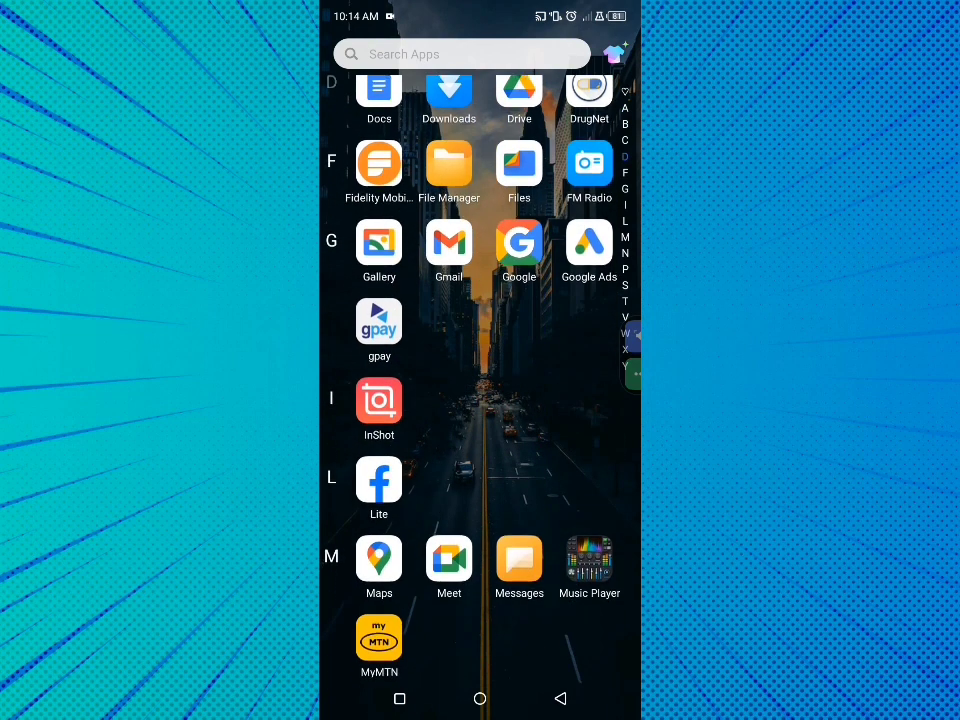
pyautogui.scroll(-1, 480, 400)
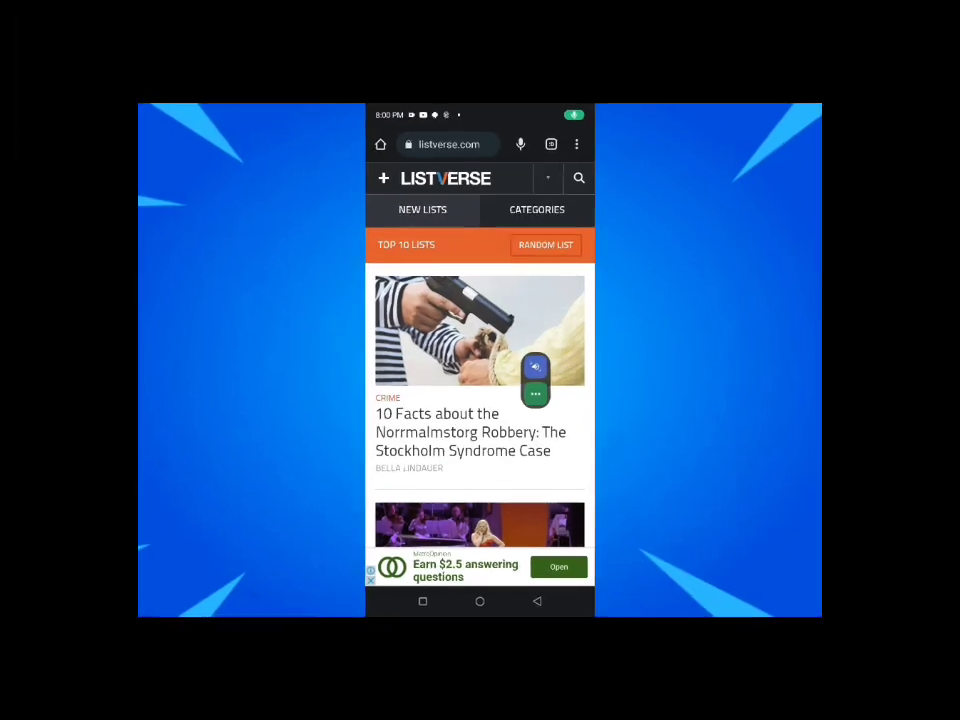
pyautogui.scroll(-3, 480, 350)
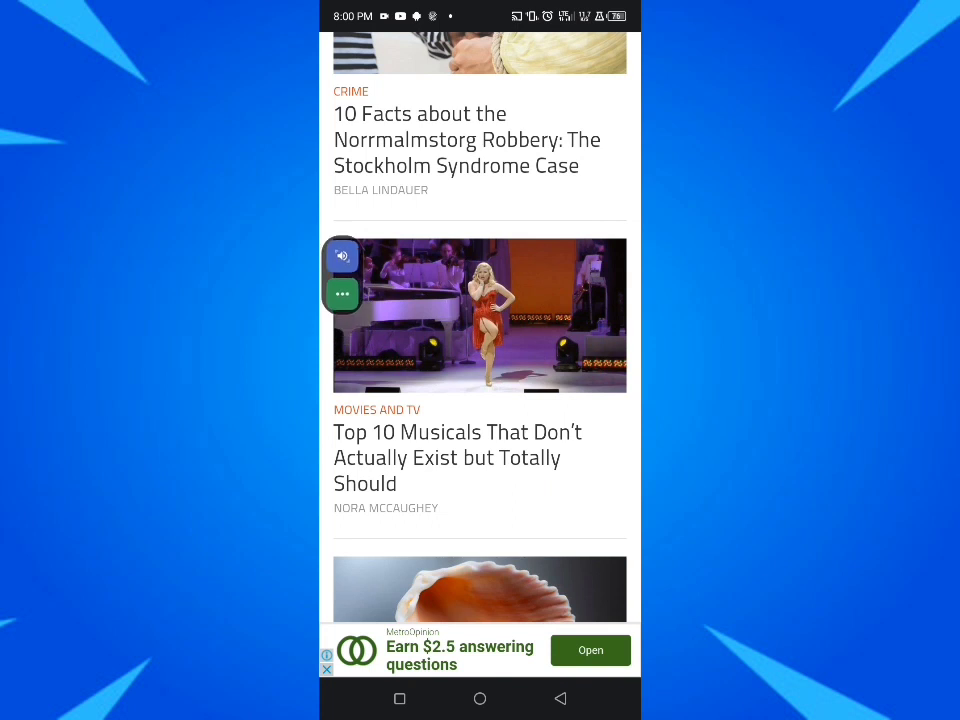
pyautogui.scroll(-4, 480, 350)
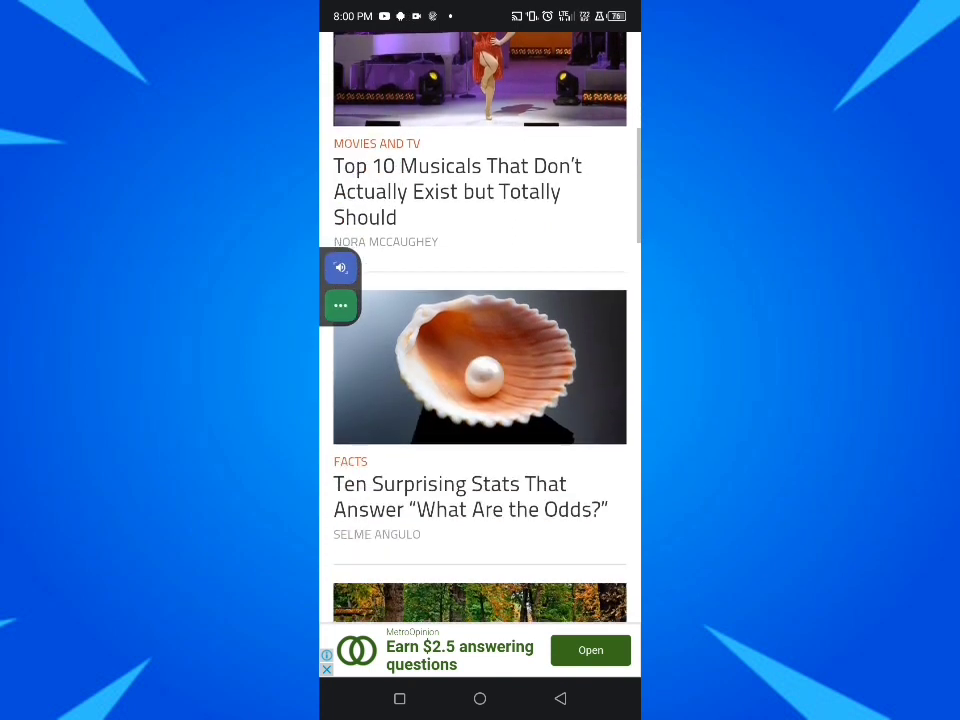
pyautogui.scroll(-5, 480, 350)
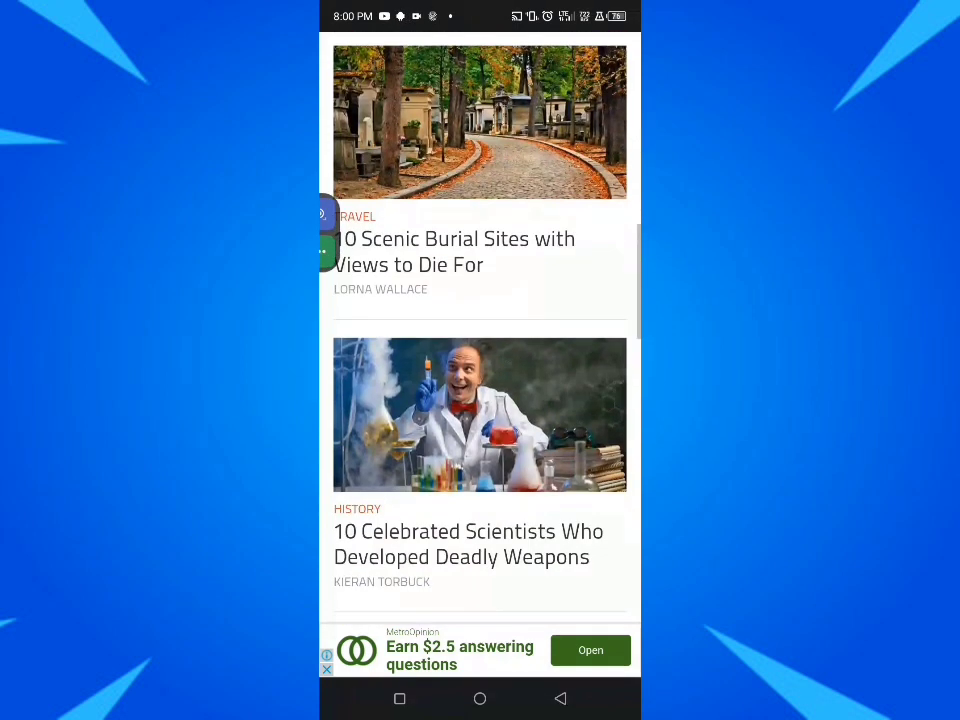
pyautogui.scroll(-3, 480, 380)
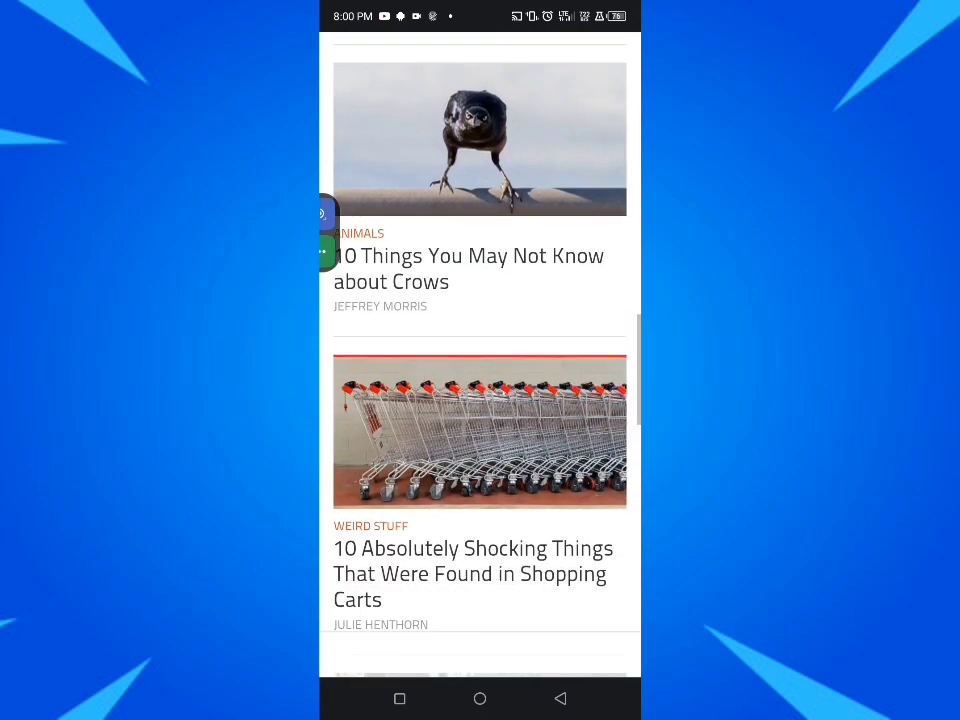
pyautogui.scroll(10, 480, 380)
pyautogui.scroll(3, 480, 380)
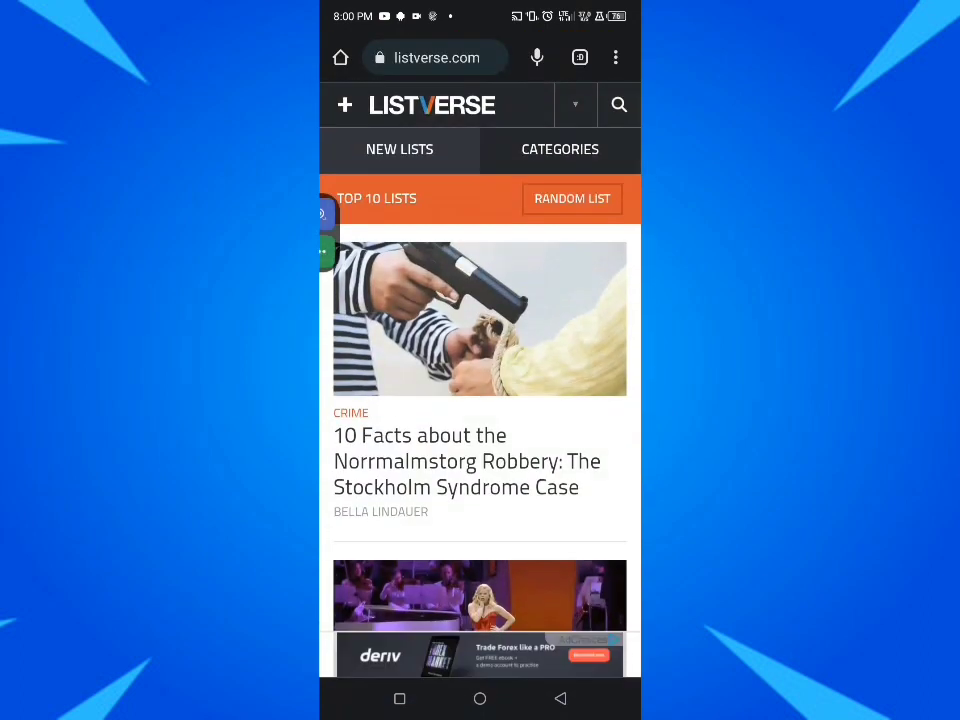
pyautogui.scroll(-10, 480, 380)
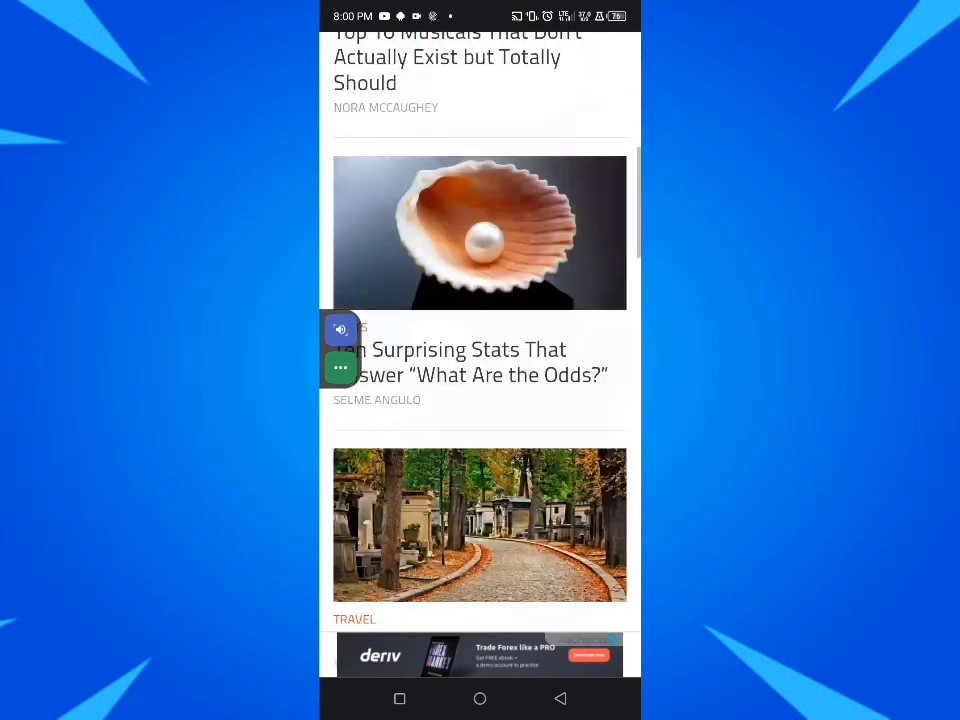
pyautogui.scroll(10, 480, 380)
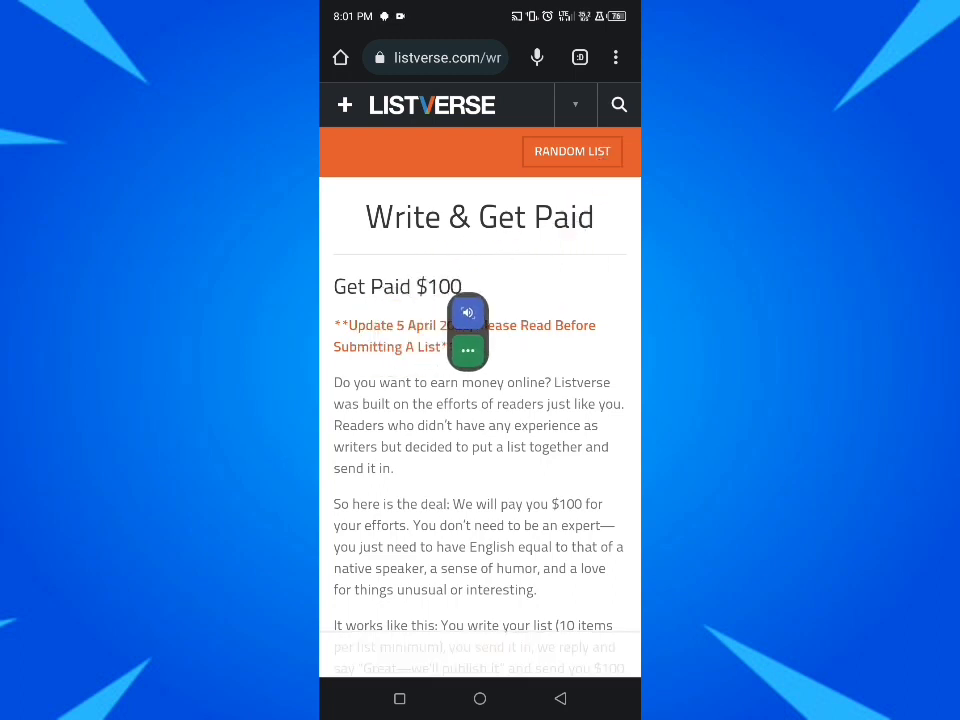
# Read the Write & Get Paid terms: ten-item minimum, $100 via PayPal for accepted lists.
pyautogui.scroll(-3, 480, 400)
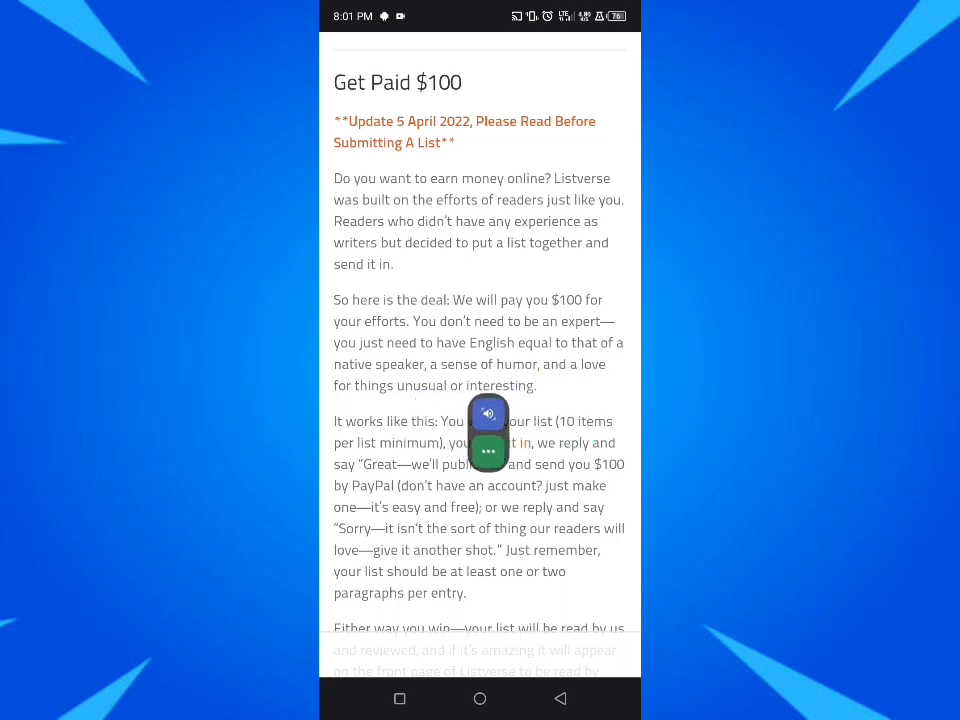
pyautogui.scroll(3, 480, 400)
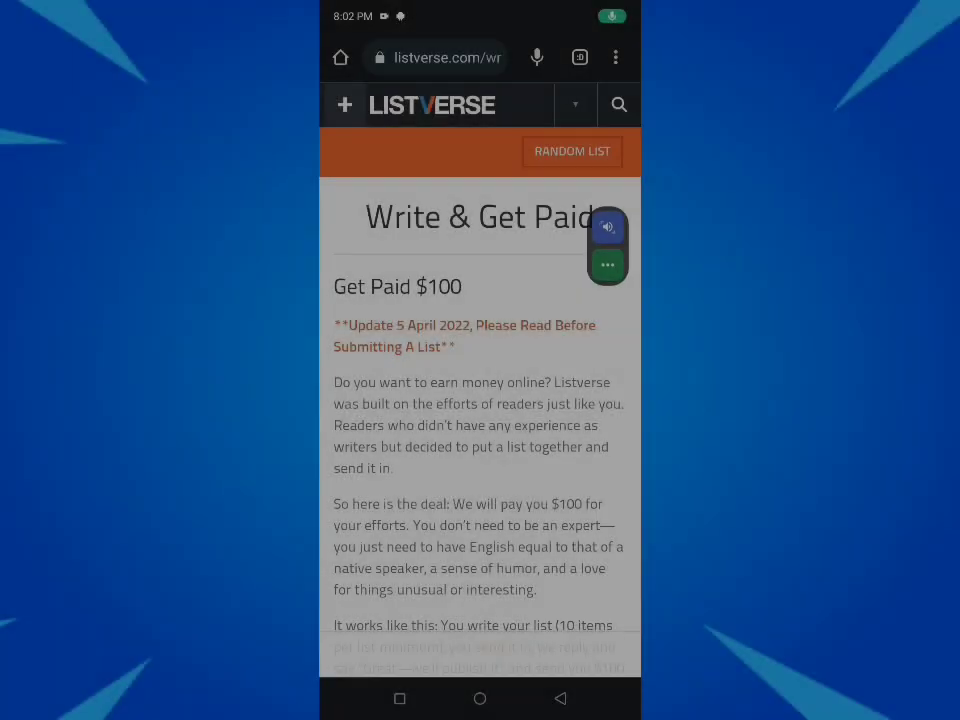
pyautogui.moveTo(611, 236)
pyautogui.mouseDown()
pyautogui.moveTo(589, 171)
pyautogui.moveTo(568, 155)
pyautogui.mouseUp()
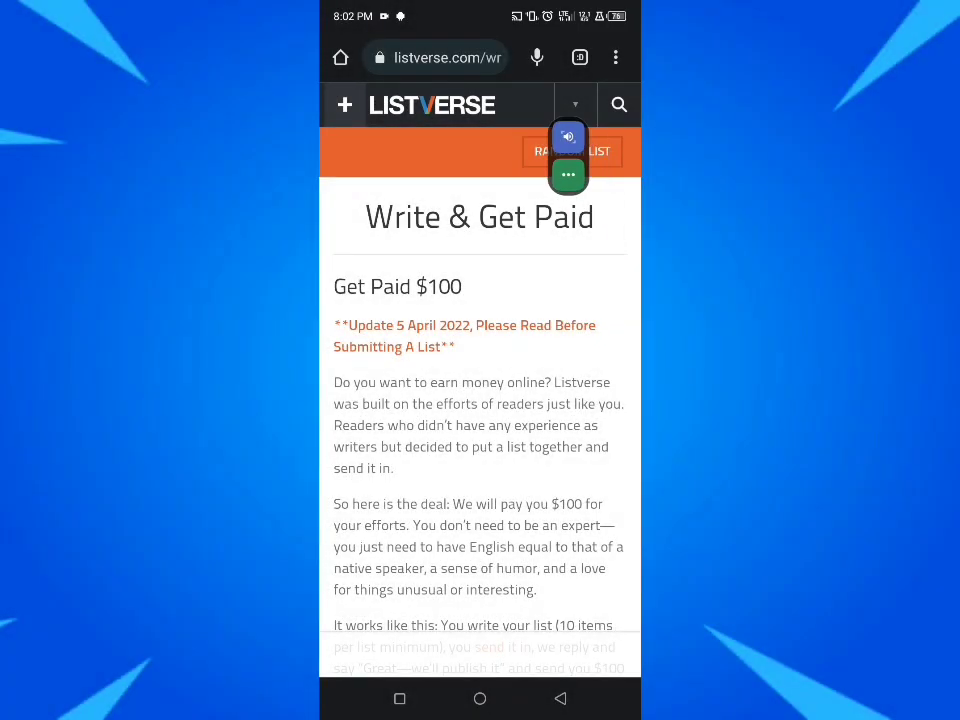
pyautogui.click(575, 104)
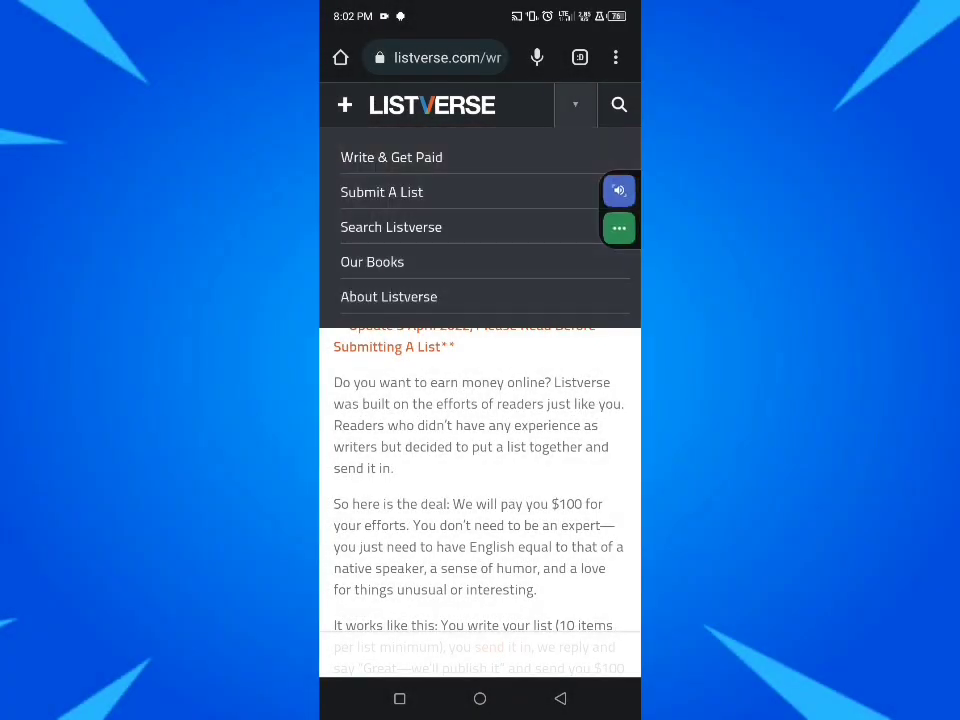
pyautogui.moveTo(619, 209)
pyautogui.mouseDown()
pyautogui.moveTo(580, 266)
pyautogui.moveTo(539, 263)
pyautogui.mouseUp()
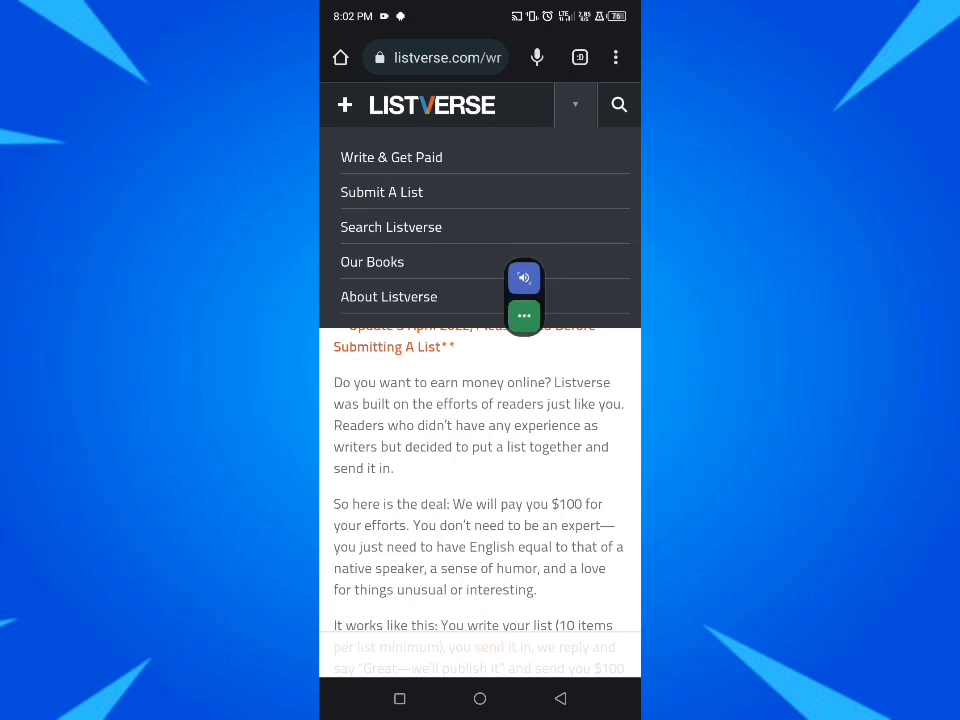
pyautogui.moveTo(519, 310); pyautogui.dragTo(619, 284)
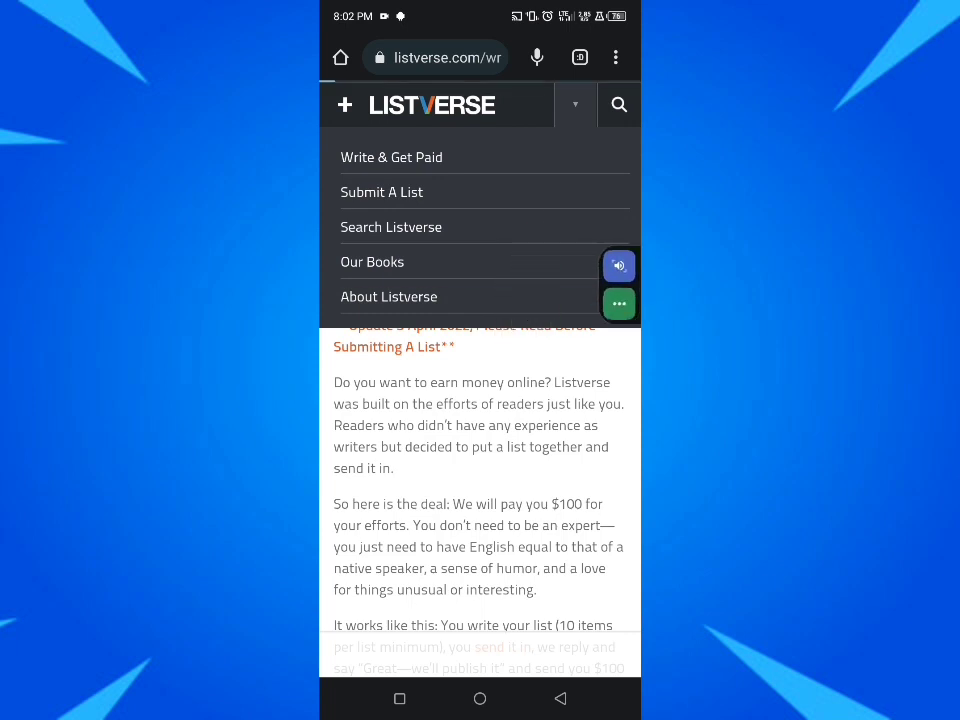
pyautogui.scroll(-5, 480, 400)
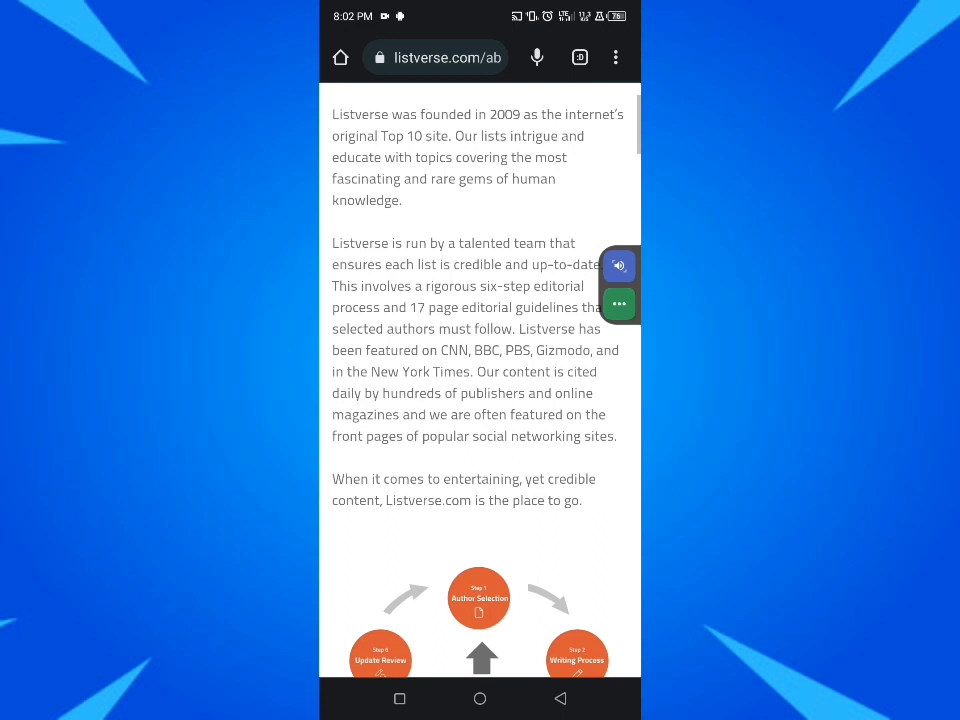
pyautogui.scroll(5, 480, 380)
pyautogui.moveTo(619, 285)
pyautogui.mouseDown()
pyautogui.moveTo(606, 304)
pyautogui.moveTo(574, 257)
pyautogui.moveTo(444, 213)
pyautogui.mouseUp()
pyautogui.moveTo(529, 205); pyautogui.dragTo(587, 193)
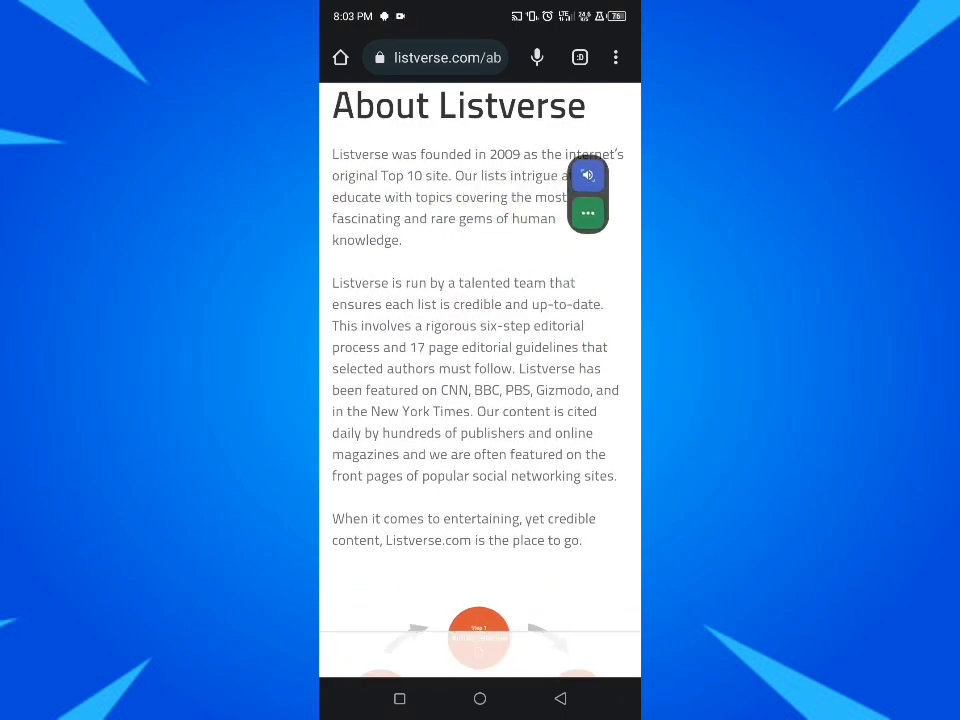
pyautogui.scroll(-10, 480, 400)
pyautogui.scroll(-10, 480, 400)
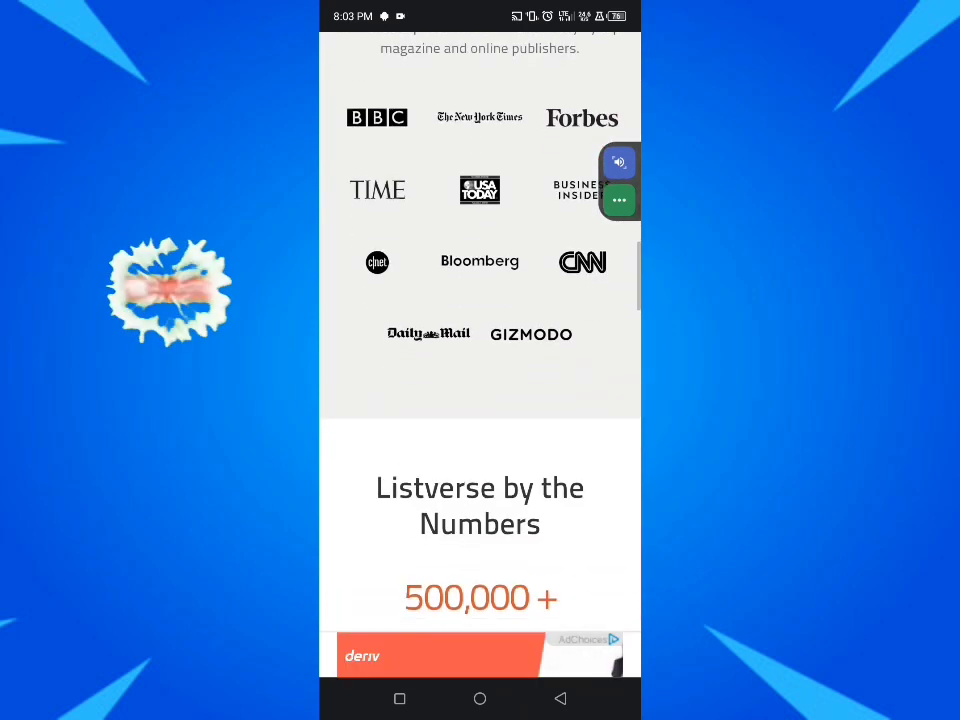
pyautogui.scroll(3, 480, 400)
pyautogui.scroll(3, 480, 400)
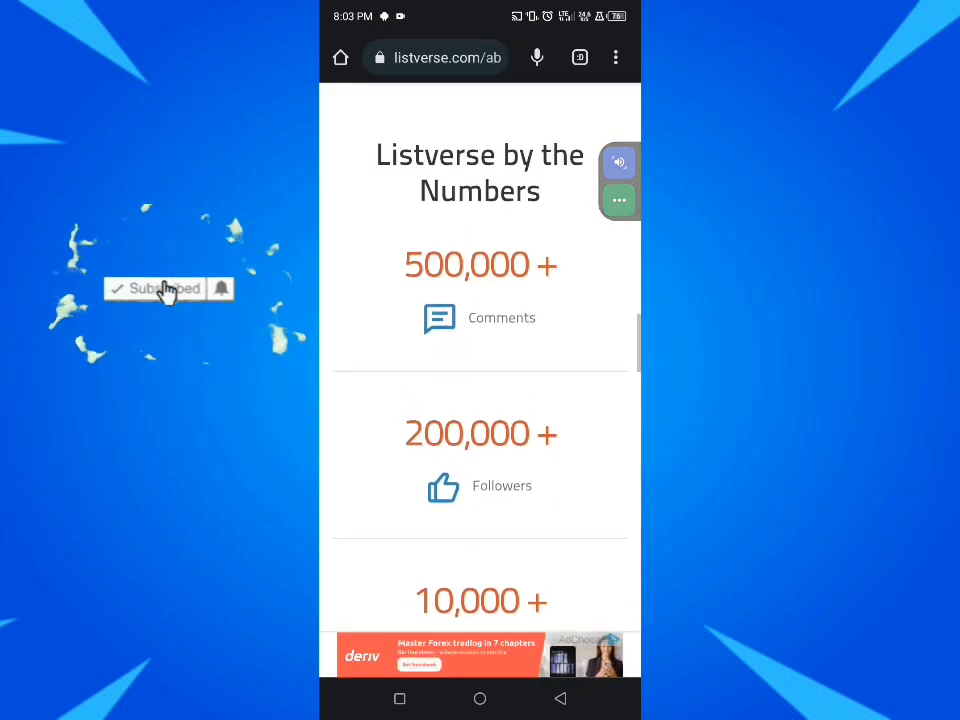
pyautogui.moveTo(619, 182)
pyautogui.mouseDown()
pyautogui.moveTo(548, 265)
pyautogui.moveTo(529, 312)
pyautogui.mouseUp()
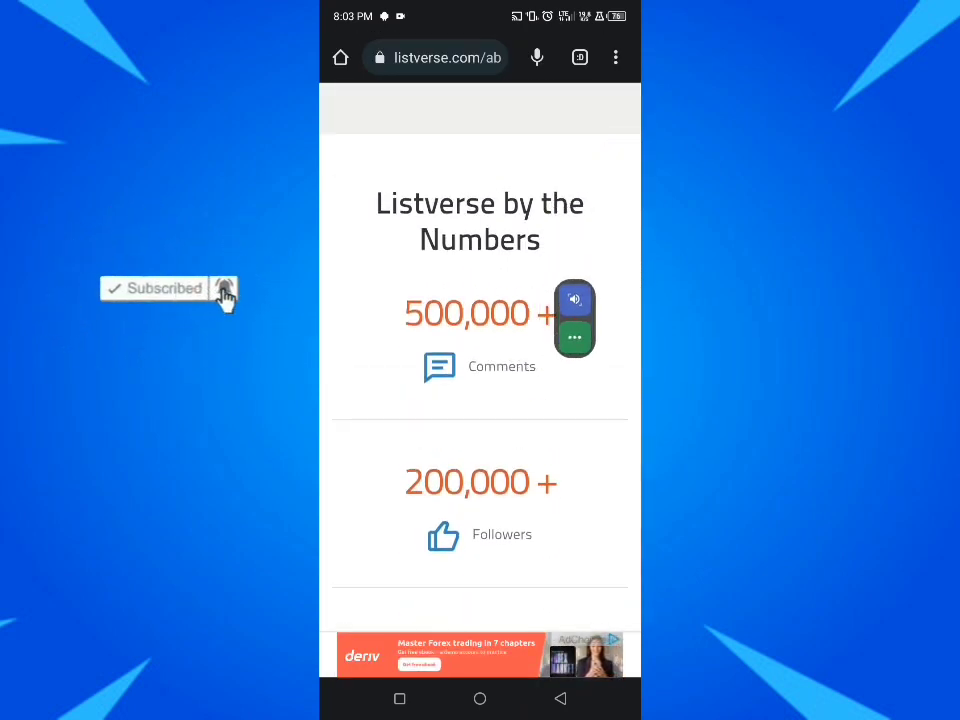
pyautogui.scroll(-3, 480, 400)
pyautogui.moveTo(619, 288)
pyautogui.mouseDown()
pyautogui.moveTo(589, 354)
pyautogui.moveTo(544, 401)
pyautogui.moveTo(546, 386)
pyautogui.moveTo(533, 513)
pyautogui.mouseUp()
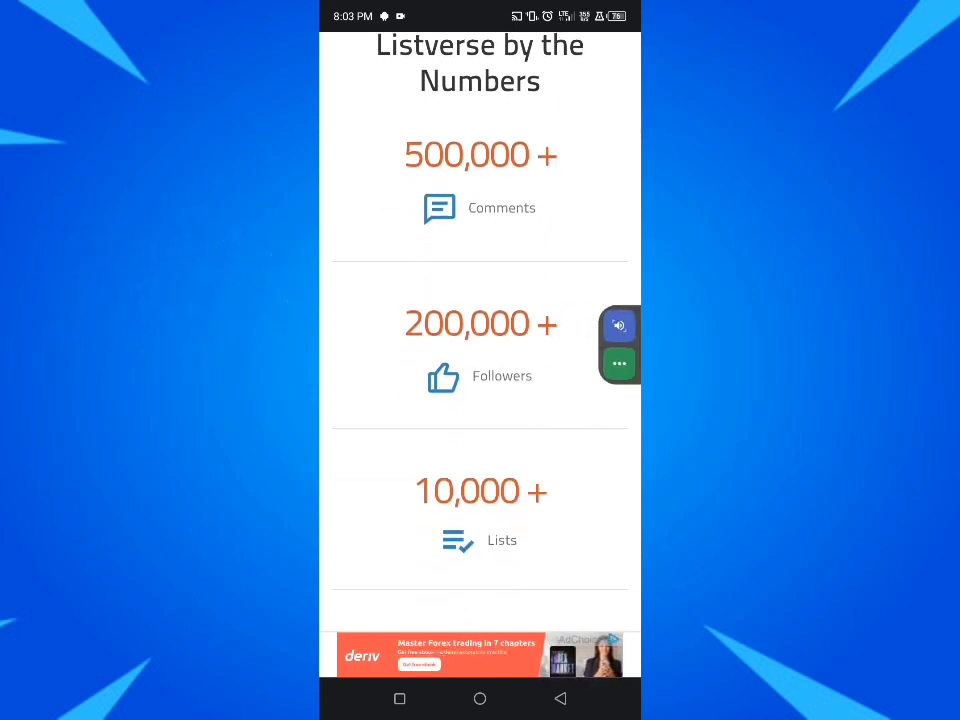
pyautogui.scroll(15, 480, 400)
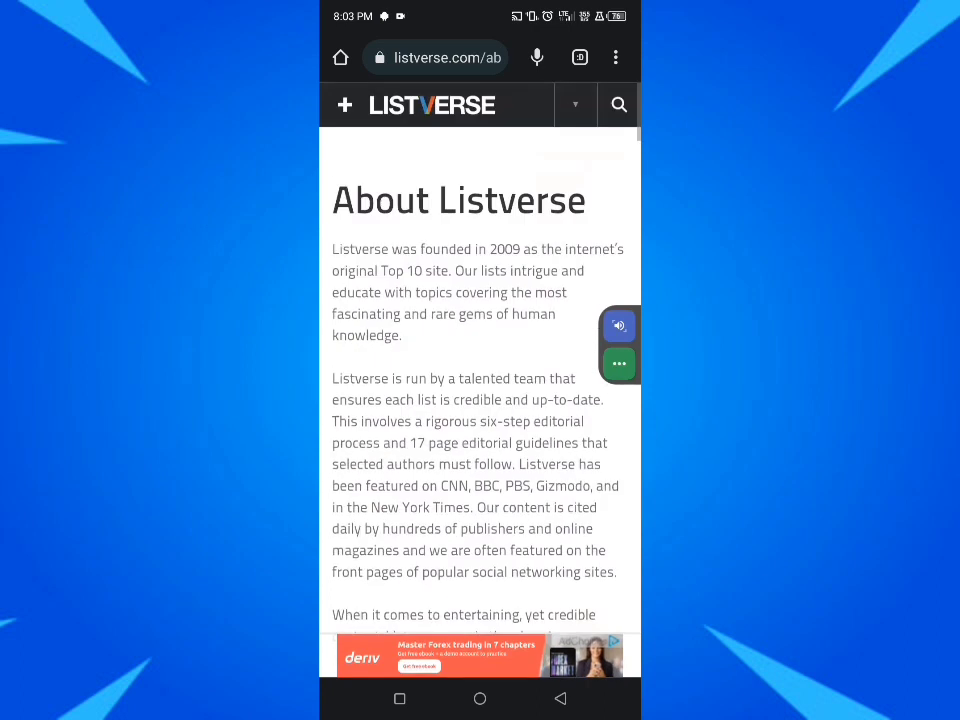
pyautogui.moveTo(619, 345)
pyautogui.mouseDown()
pyautogui.moveTo(619, 272)
pyautogui.moveTo(581, 274)
pyautogui.moveTo(507, 228)
pyautogui.moveTo(388, 186)
pyautogui.moveTo(353, 138)
pyautogui.moveTo(340, 294)
pyautogui.moveTo(476, 241)
pyautogui.moveTo(534, 206)
pyautogui.moveTo(516, 221)
pyautogui.moveTo(531, 257)
pyautogui.mouseUp()
pyautogui.click(345, 105)
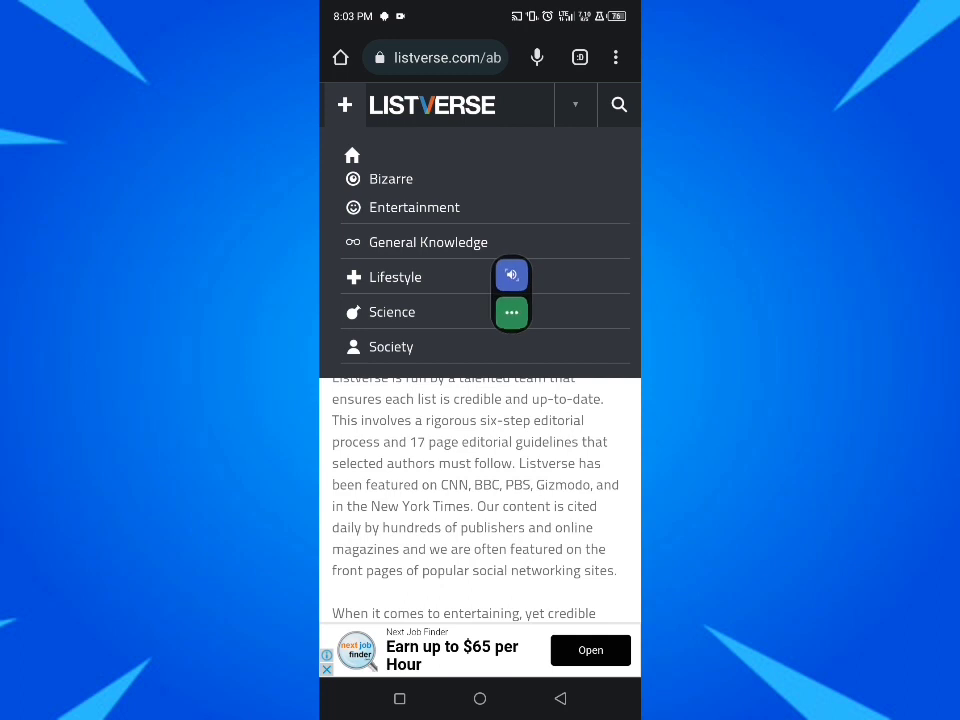
pyautogui.moveTo(474, 364); pyautogui.dragTo(535, 268)
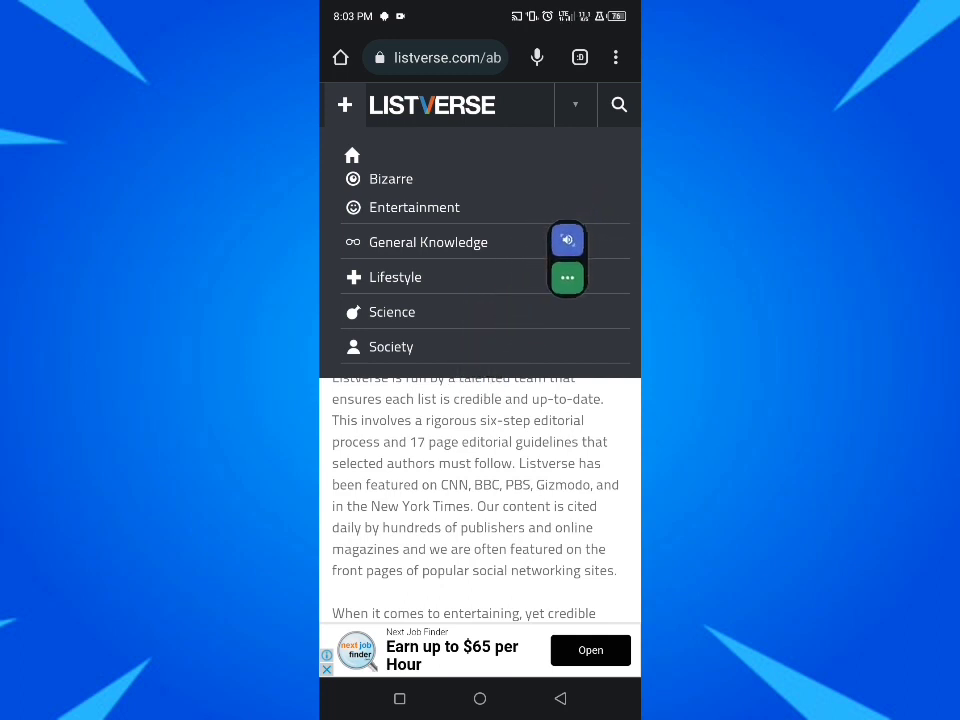
pyautogui.moveTo(588, 232); pyautogui.dragTo(619, 228)
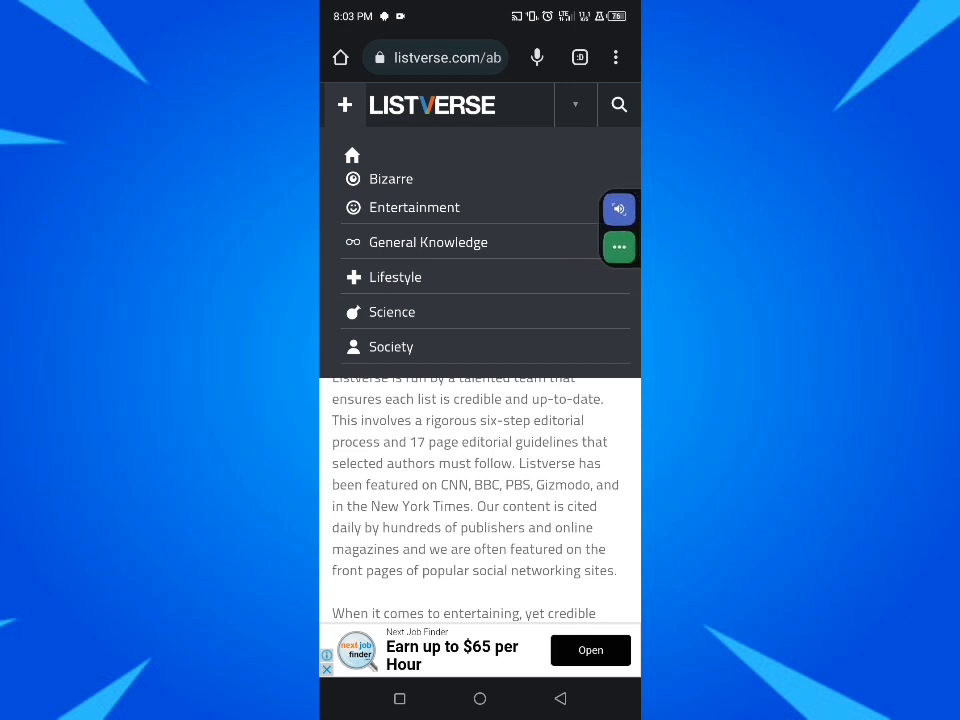
pyautogui.moveTo(480, 10); pyautogui.dragTo(480, 400)
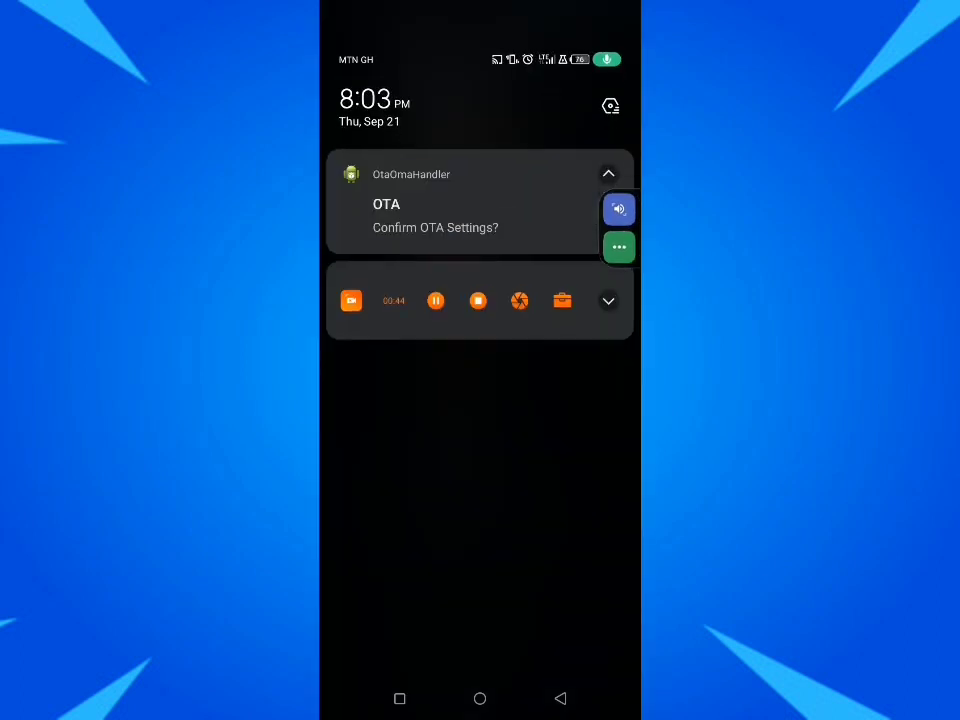
pyautogui.moveTo(480, 550); pyautogui.dragTo(480, 150)
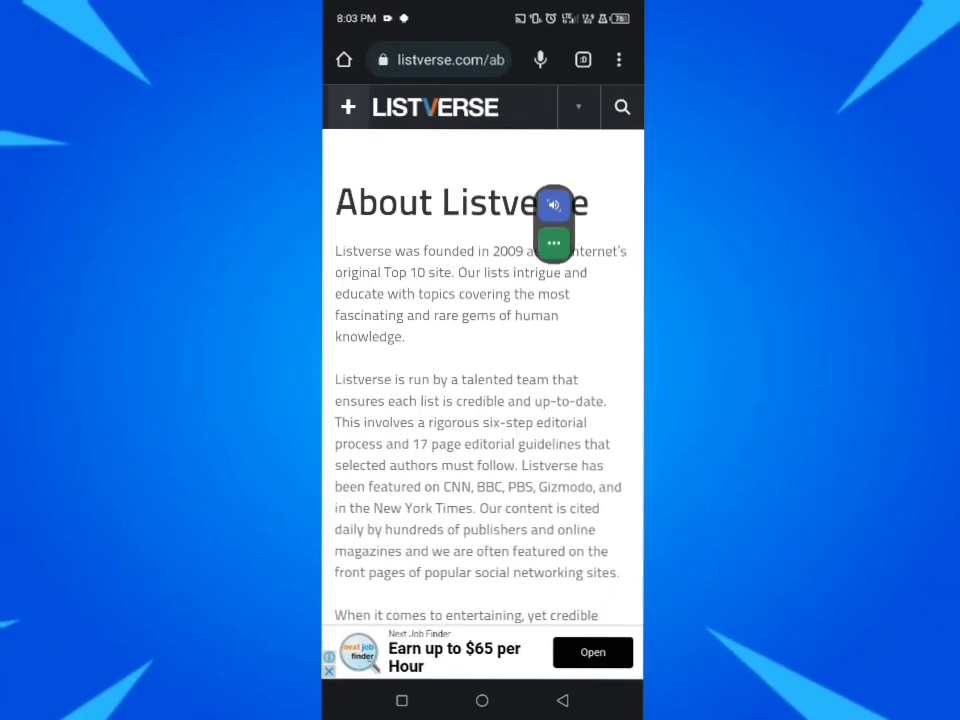
# Go to Submit A List from the header dropdown and scroll to the Your Details form.
pyautogui.click(578, 107)
pyautogui.moveTo(619, 240)
pyautogui.mouseDown()
pyautogui.moveTo(448, 217)
pyautogui.moveTo(503, 210)
pyautogui.mouseUp()
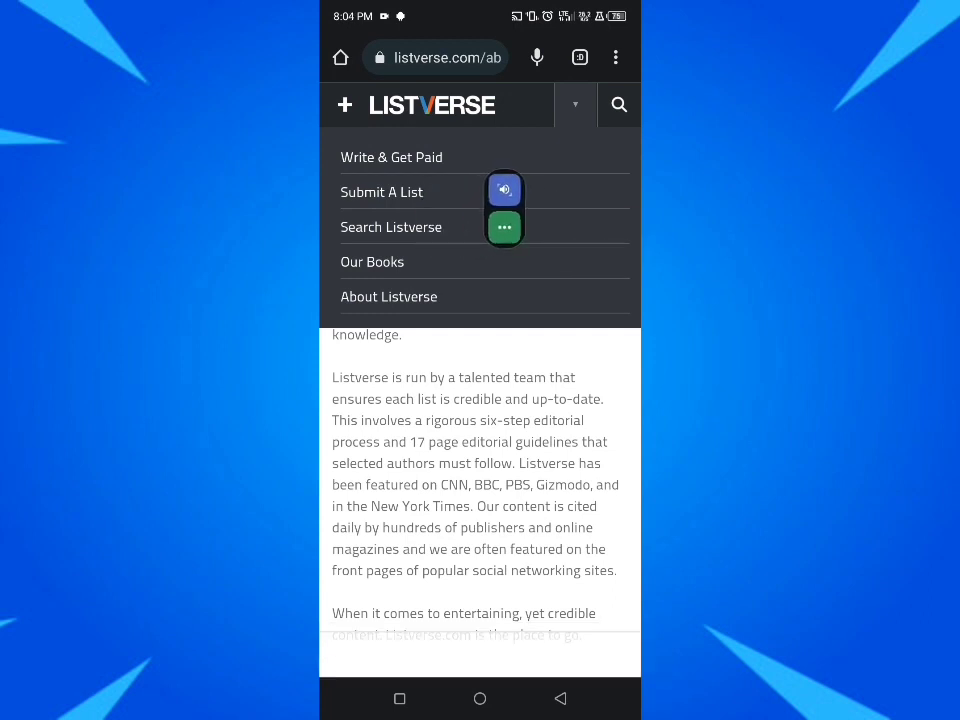
pyautogui.click(381, 192)
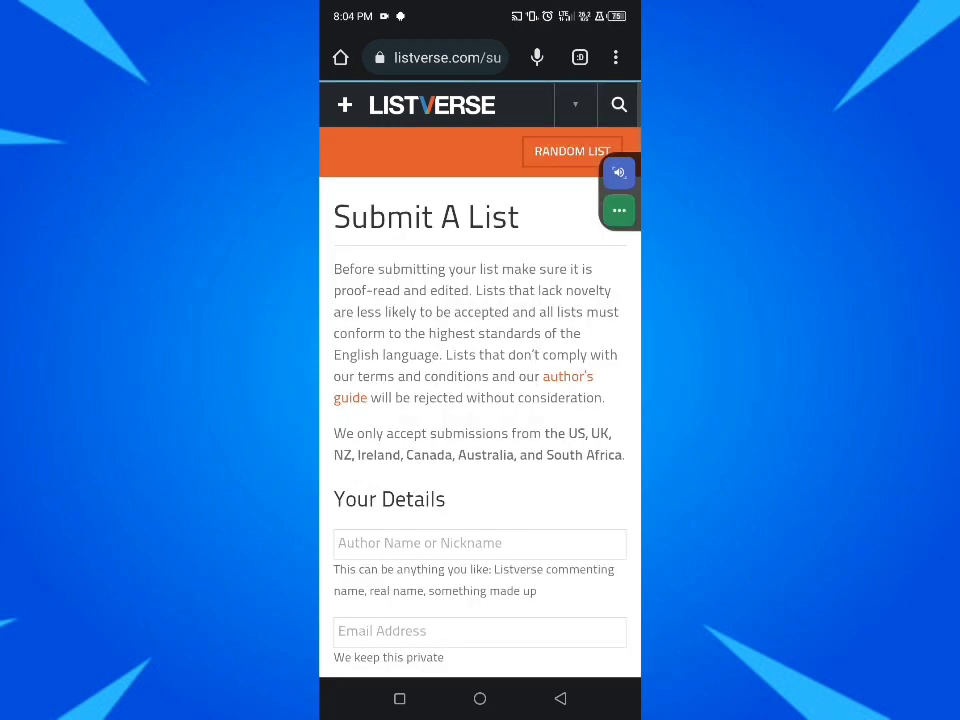
pyautogui.moveTo(619, 191)
pyautogui.mouseDown()
pyautogui.moveTo(441, 296)
pyautogui.moveTo(600, 230)
pyautogui.mouseUp()
pyautogui.scroll(-2, 480, 400)
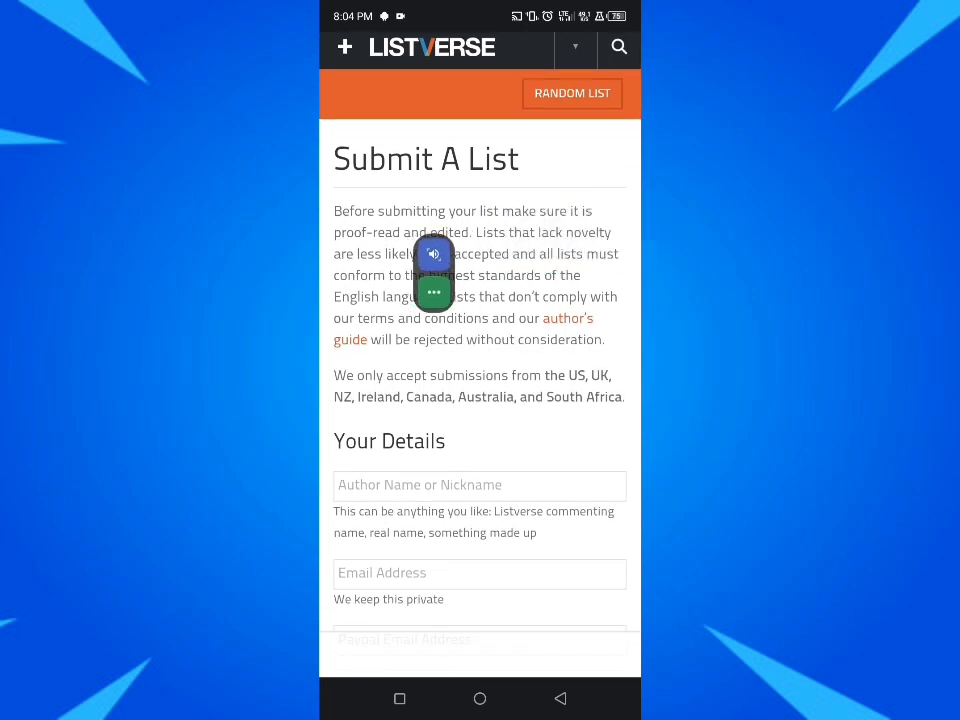
pyautogui.moveTo(491, 267)
pyautogui.mouseDown()
pyautogui.moveTo(540, 255)
pyautogui.moveTo(436, 284)
pyautogui.mouseUp()
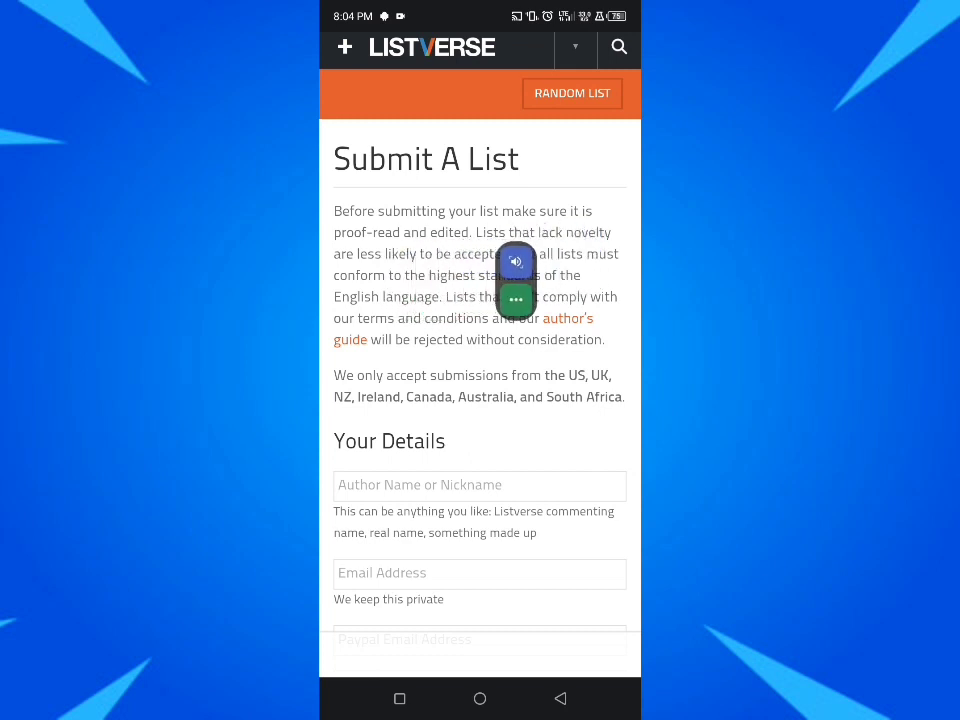
pyautogui.moveTo(516, 280)
pyautogui.mouseDown()
pyautogui.moveTo(547, 278)
pyautogui.moveTo(424, 304)
pyautogui.mouseUp()
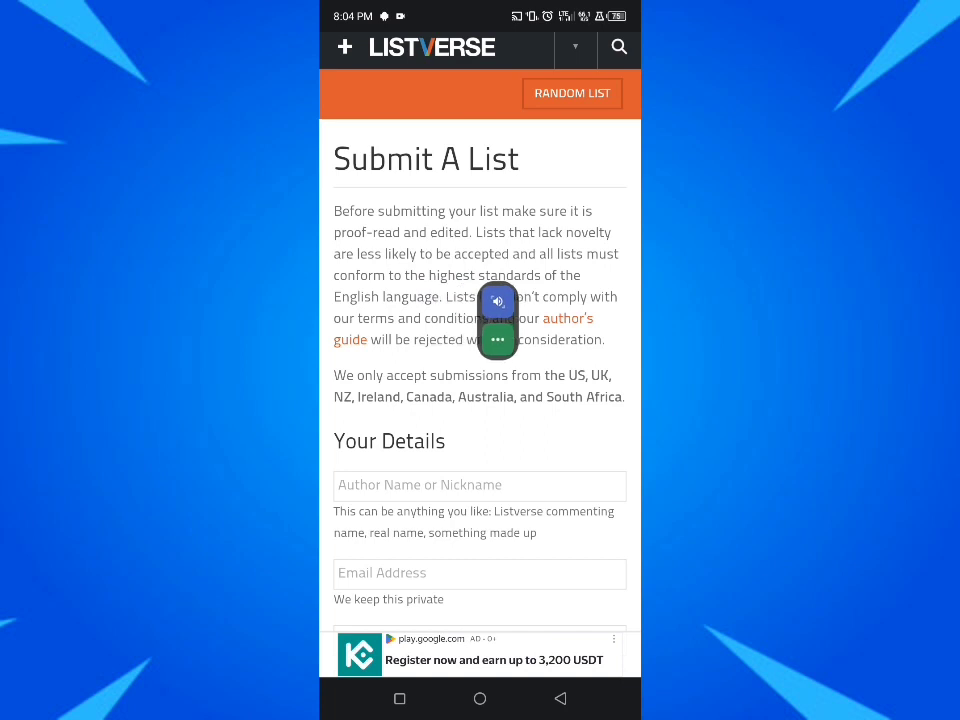
# Work down the Your Details section, entering the author's name and email addresses.
pyautogui.moveTo(497, 320); pyautogui.dragTo(551, 311)
pyautogui.scroll(-5, 480, 400)
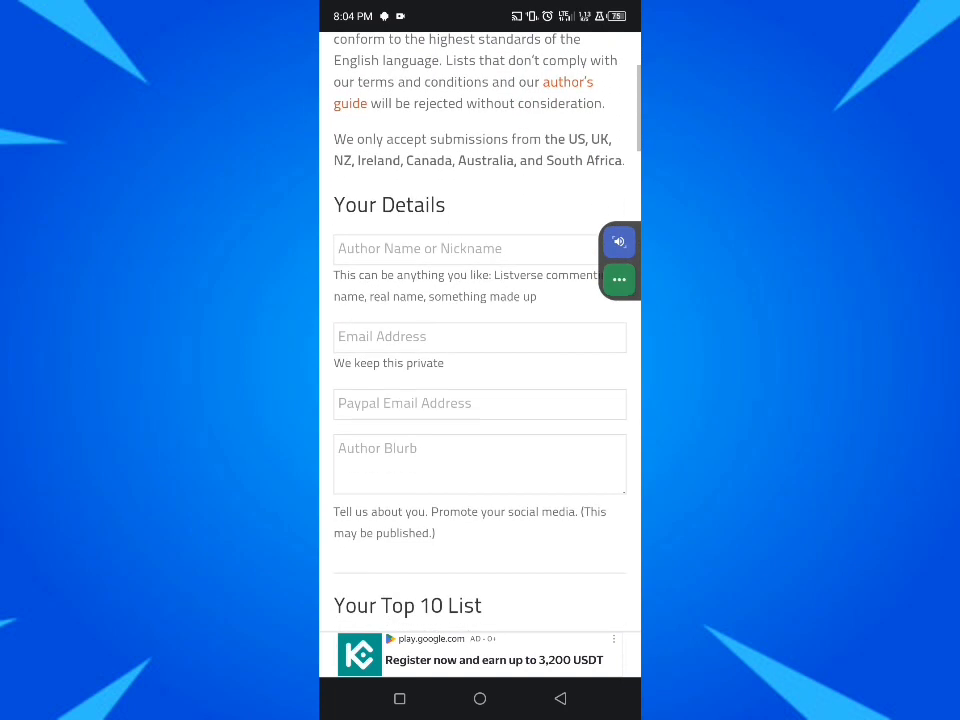
pyautogui.moveTo(619, 261)
pyautogui.mouseDown()
pyautogui.moveTo(412, 240)
pyautogui.moveTo(521, 229)
pyautogui.moveTo(509, 251)
pyautogui.moveTo(585, 231)
pyautogui.moveTo(431, 349)
pyautogui.moveTo(494, 335)
pyautogui.mouseUp()
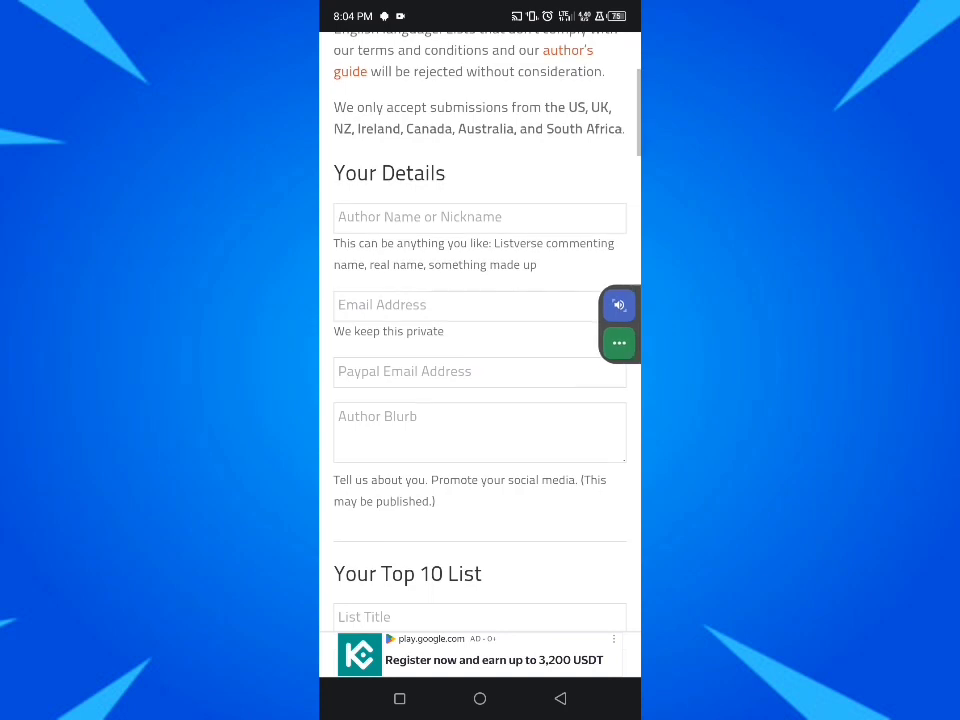
pyautogui.scroll(-2, 480, 350)
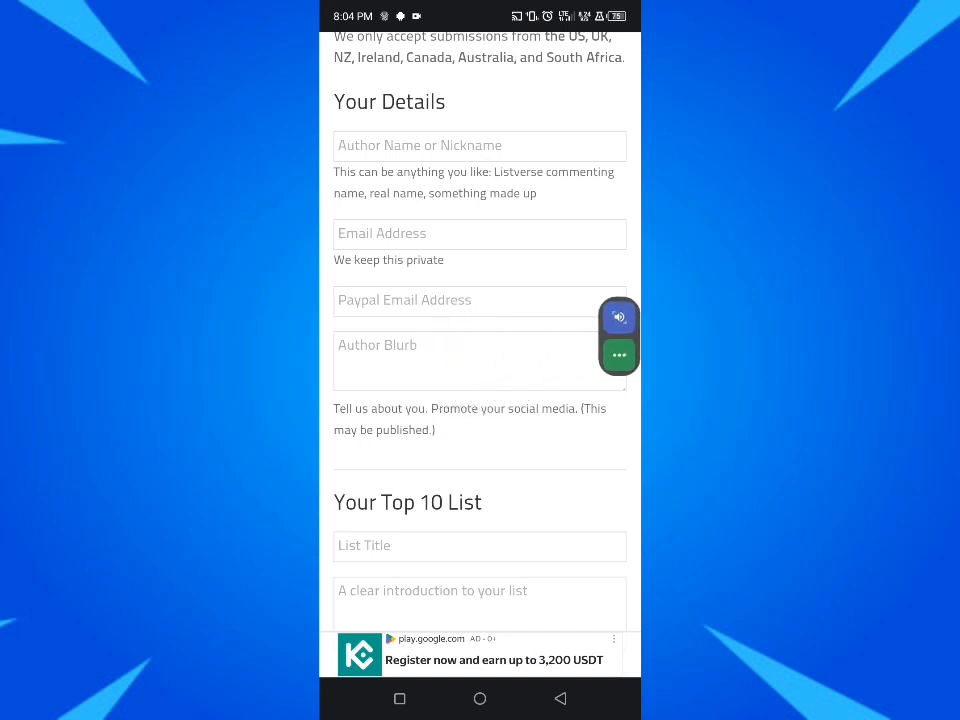
pyautogui.scroll(-3, 480, 350)
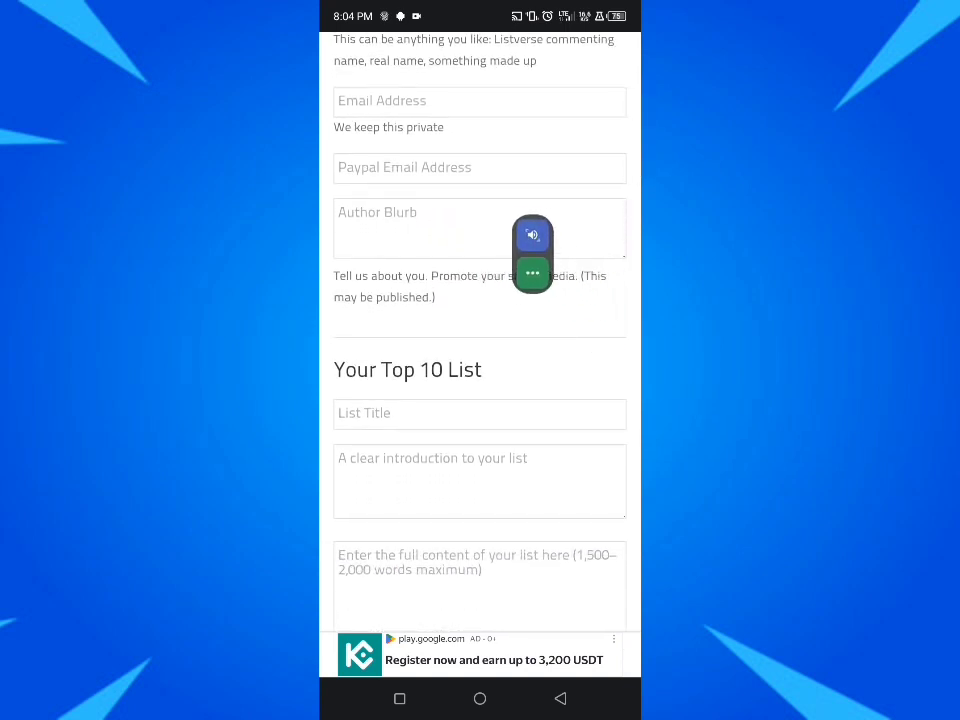
pyautogui.scroll(-2, 480, 350)
pyautogui.moveTo(619, 228)
pyautogui.mouseDown()
pyautogui.moveTo(555, 300)
pyautogui.moveTo(482, 355)
pyautogui.mouseUp()
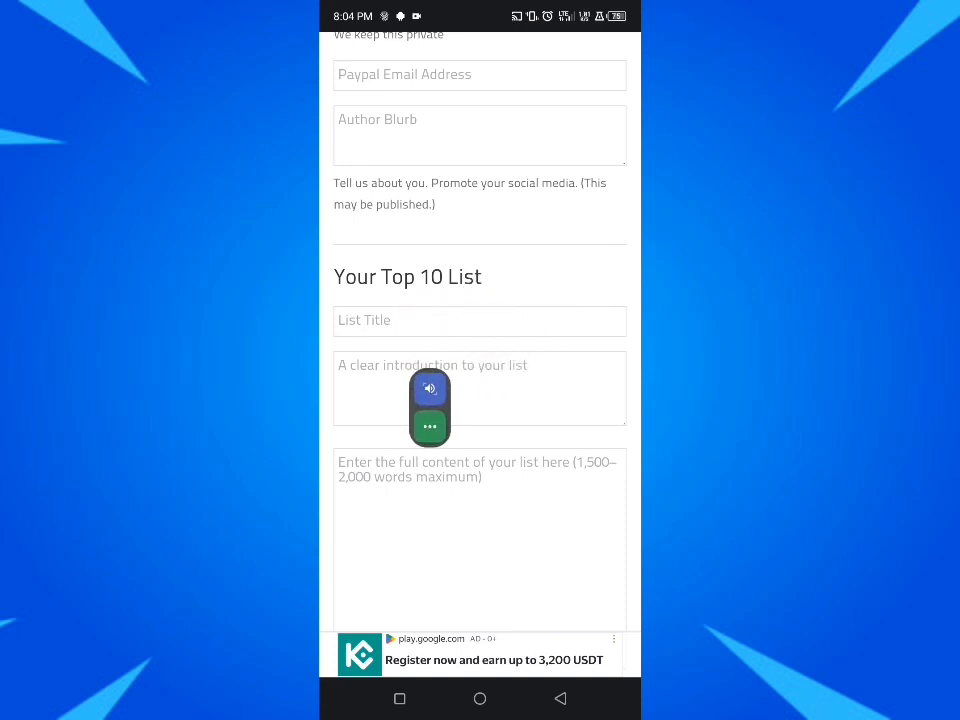
# Add the author bio linking a YouTube channel and review the completed details.
pyautogui.moveTo(500, 389)
pyautogui.mouseDown()
pyautogui.moveTo(589, 358)
pyautogui.moveTo(453, 353)
pyautogui.mouseUp()
pyautogui.scroll(-4, 480, 350)
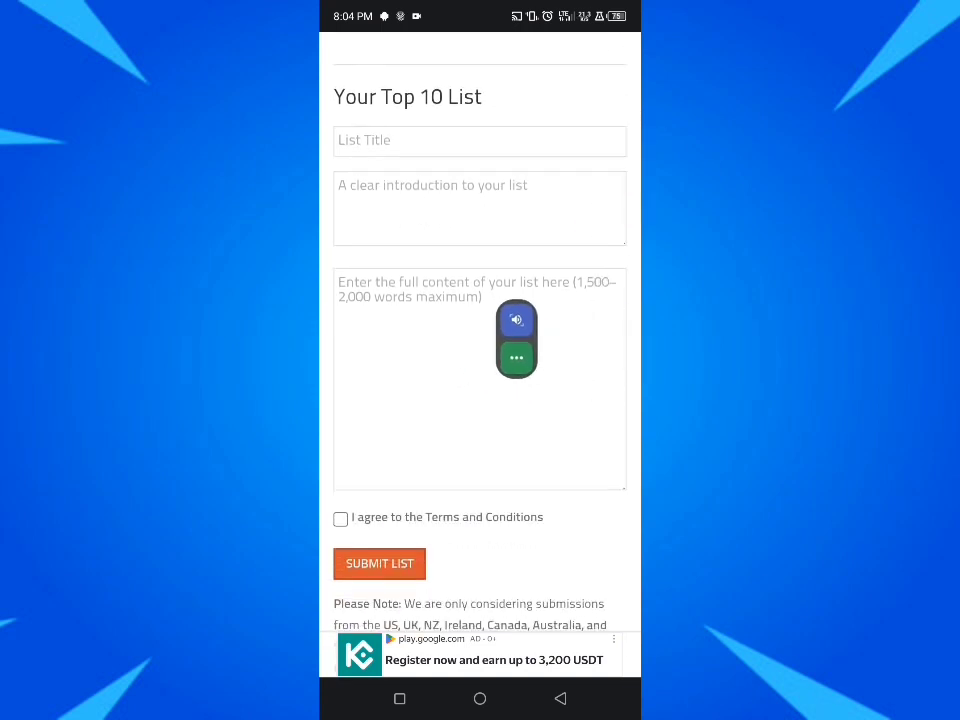
pyautogui.moveTo(603, 309); pyautogui.dragTo(482, 355)
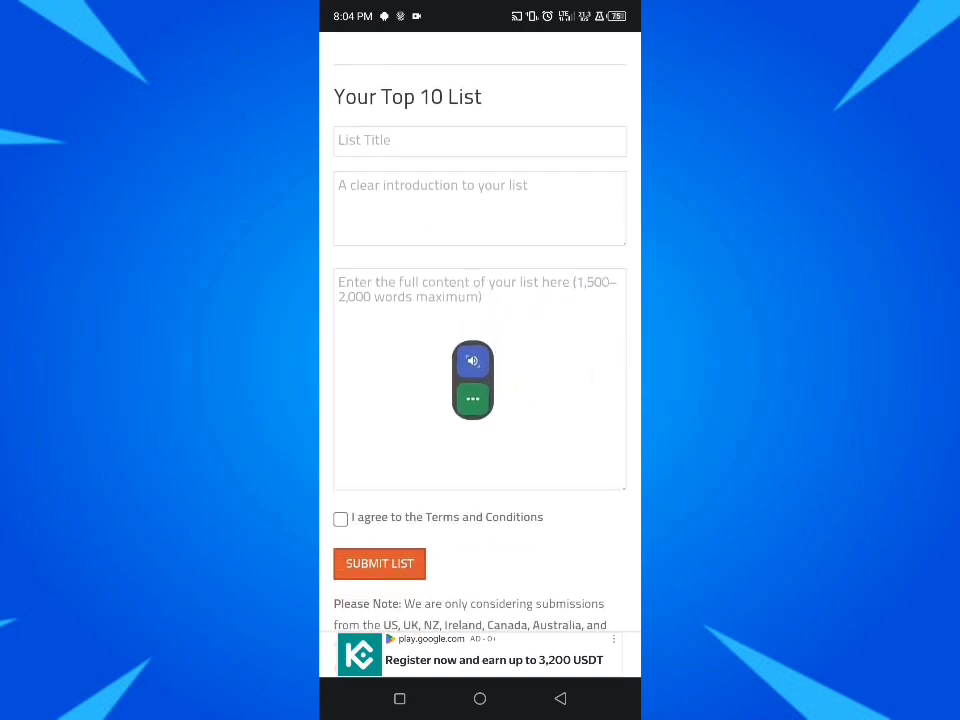
pyautogui.scroll(-2, 480, 350)
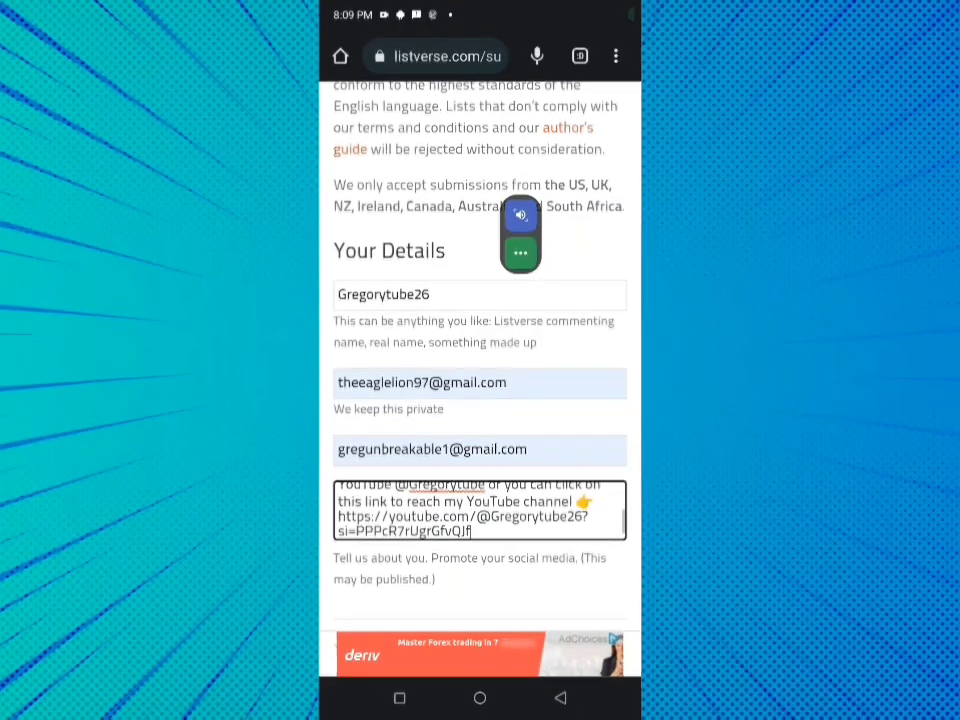
pyautogui.moveTo(520, 235)
pyautogui.mouseDown()
pyautogui.moveTo(420, 357)
pyautogui.moveTo(508, 335)
pyautogui.moveTo(420, 418)
pyautogui.moveTo(518, 407)
pyautogui.moveTo(600, 354)
pyautogui.moveTo(415, 390)
pyautogui.moveTo(480, 380)
pyautogui.moveTo(537, 388)
pyautogui.moveTo(619, 430)
pyautogui.moveTo(579, 452)
pyautogui.moveTo(456, 470)
pyautogui.moveTo(499, 470)
pyautogui.moveTo(496, 455)
pyautogui.moveTo(619, 405)
pyautogui.mouseUp()
pyautogui.scroll(-2, 480, 400)
pyautogui.scroll(3, 480, 396)
# Scroll to the blank Your Top 10 List section, focus List Title, and dismiss the keyboard.
pyautogui.scroll(1, 480, 400)
pyautogui.scroll(-5, 480, 443)
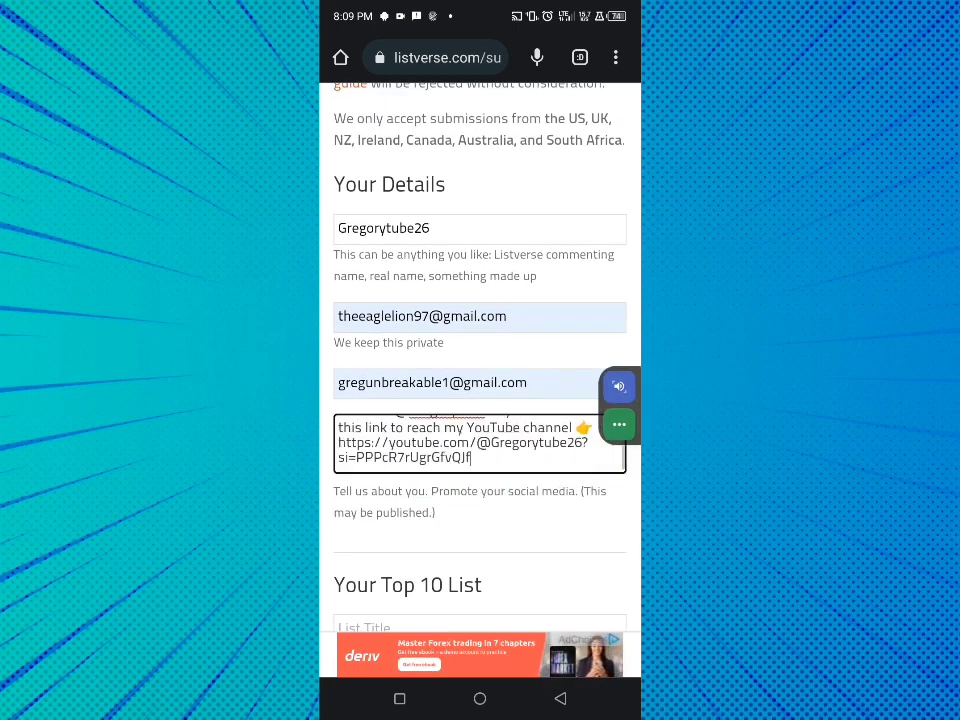
pyautogui.scroll(-2, 480, 400)
pyautogui.scroll(-2, 480, 400)
pyautogui.scroll(-2, 480, 400)
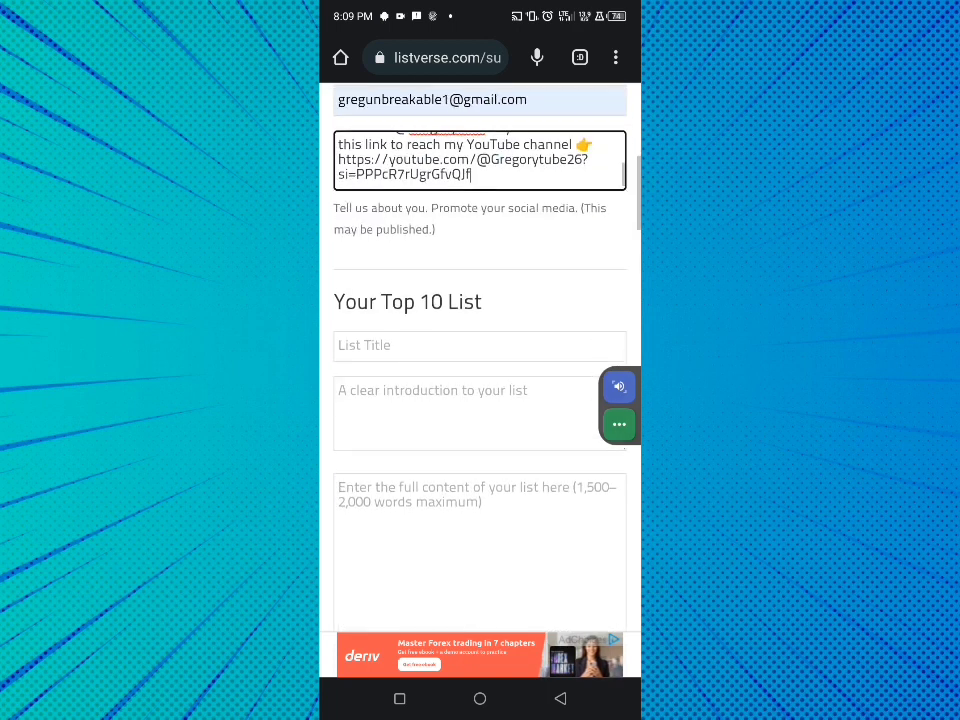
pyautogui.moveTo(619, 405)
pyautogui.mouseDown()
pyautogui.moveTo(598, 356)
pyautogui.moveTo(456, 338)
pyautogui.moveTo(400, 355)
pyautogui.moveTo(450, 348)
pyautogui.moveTo(493, 360)
pyautogui.moveTo(392, 379)
pyautogui.moveTo(618, 350)
pyautogui.mouseUp()
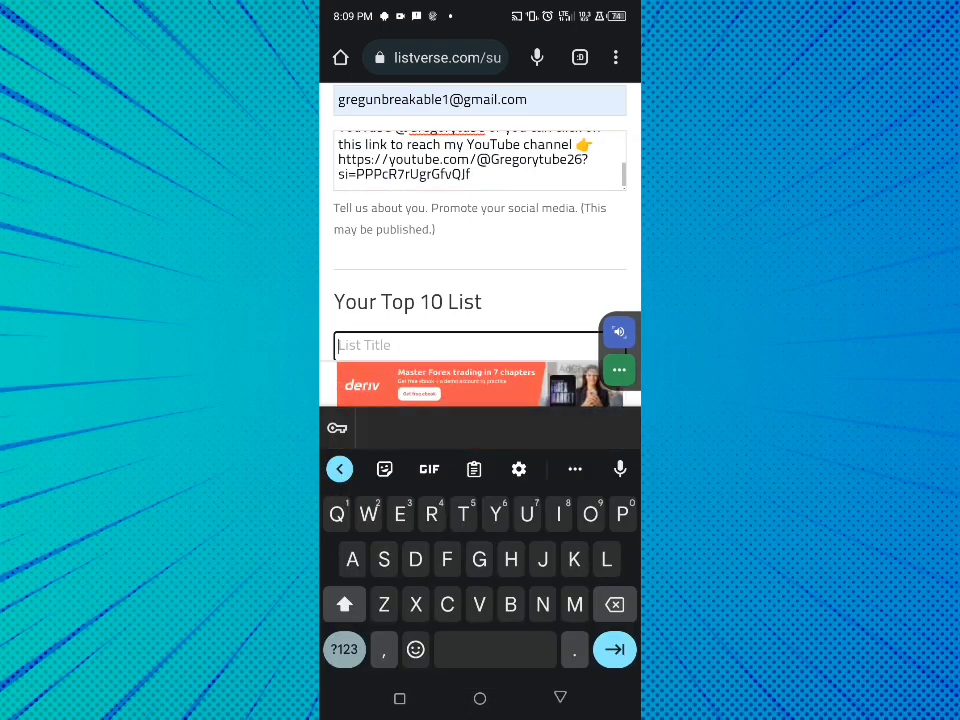
pyautogui.click(560, 697)
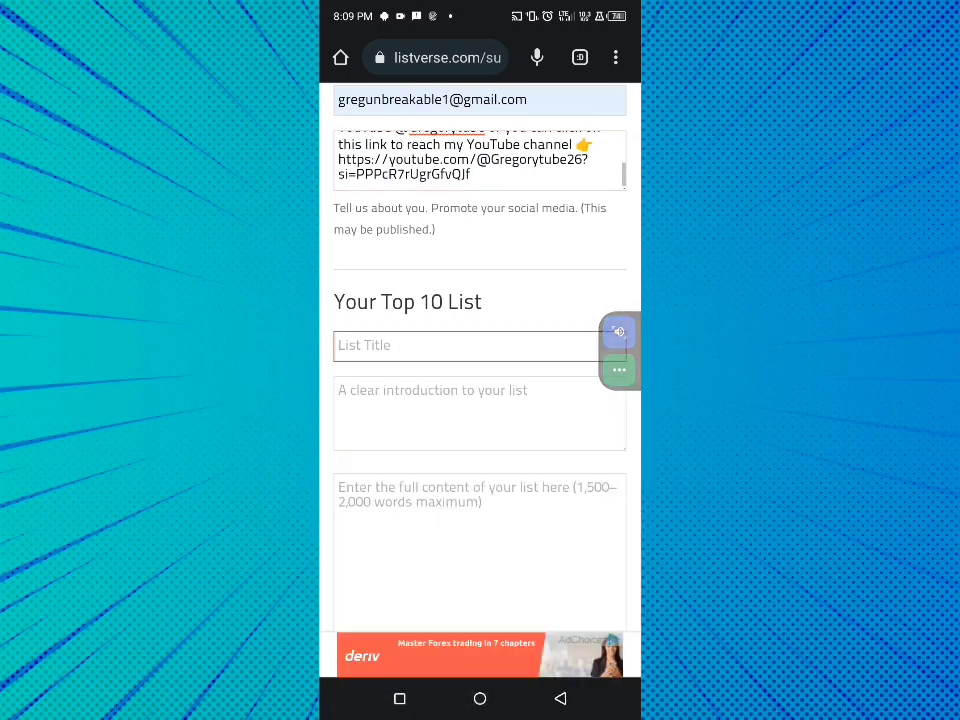
# Copy the Docs heading 'Top 10 List Of Lifestyle Chapters' and switch back to Chrome.
pyautogui.click(399, 698)
pyautogui.click(480, 420)
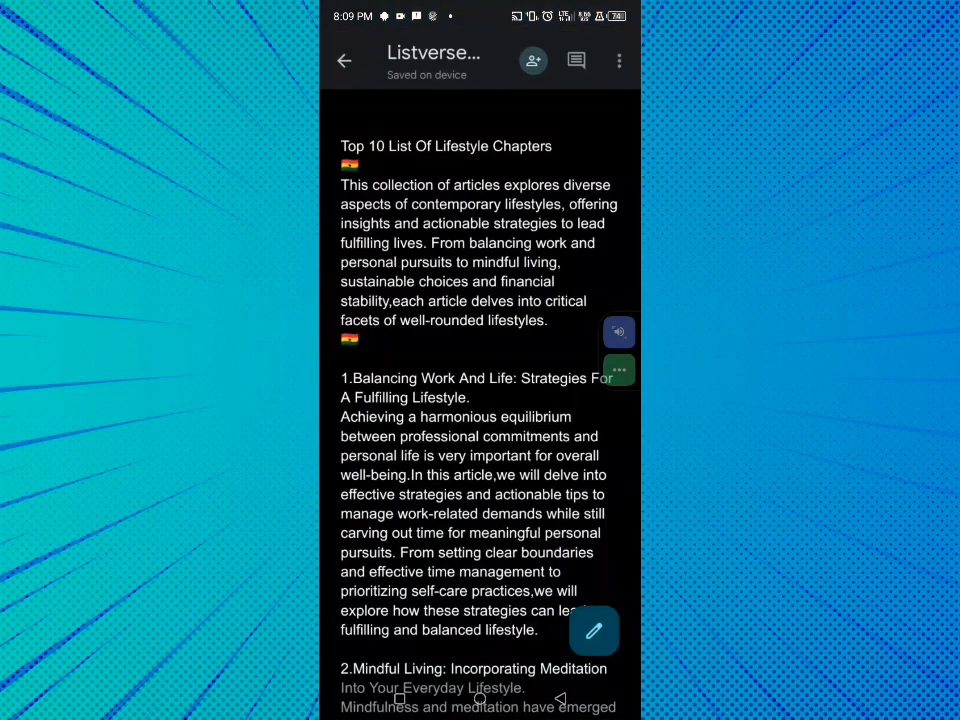
pyautogui.moveTo(598, 262); pyautogui.dragTo(477, 198)
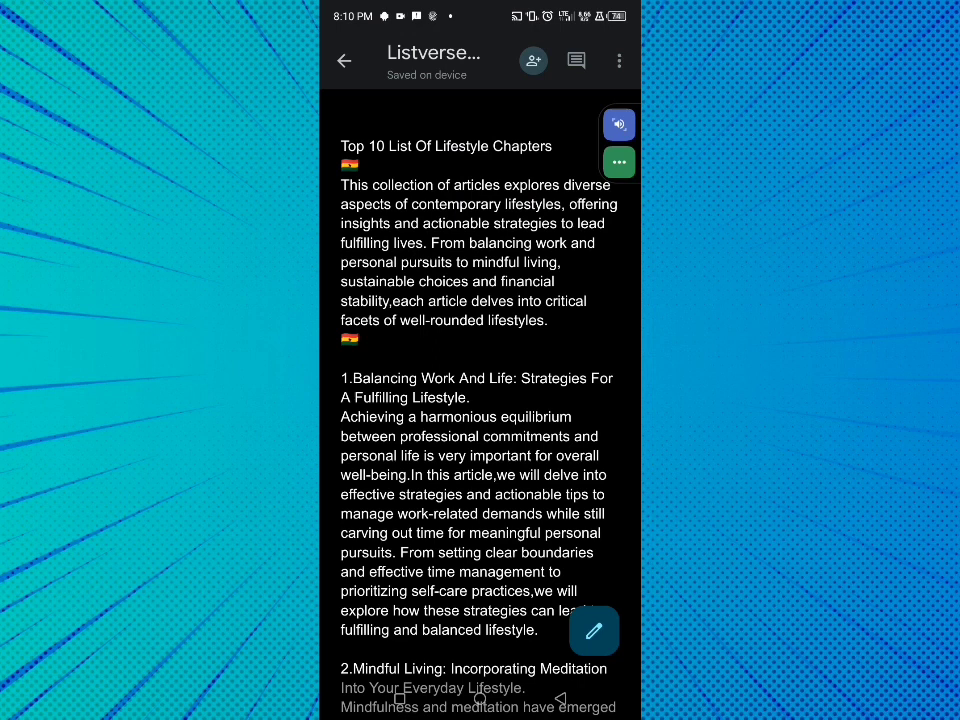
pyautogui.moveTo(352, 146)
pyautogui.mouseDown()
pyautogui.moveTo(423, 146)
pyautogui.moveTo(331, 166)
pyautogui.mouseUp()
pyautogui.moveTo(440, 166); pyautogui.dragTo(375, 186)
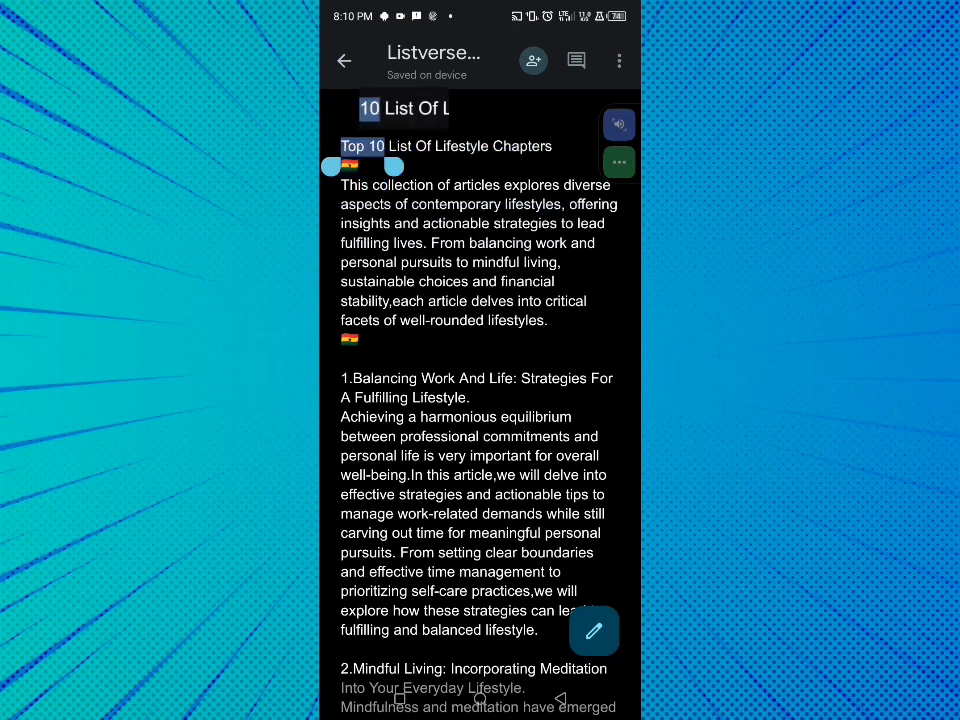
pyautogui.moveTo(375, 186); pyautogui.dragTo(551, 163)
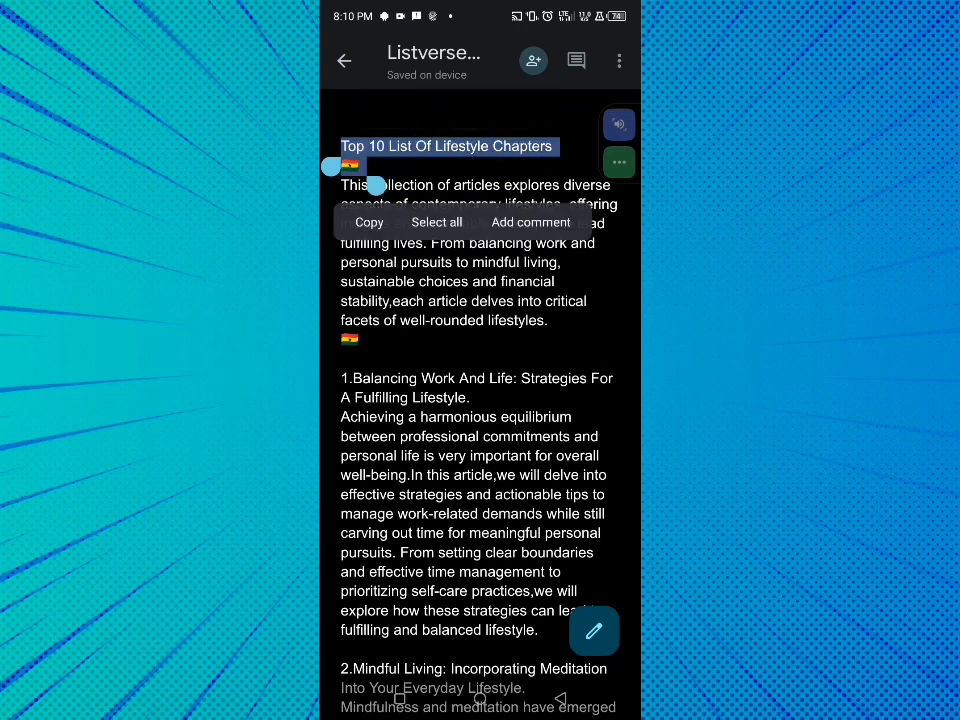
pyautogui.click(369, 222)
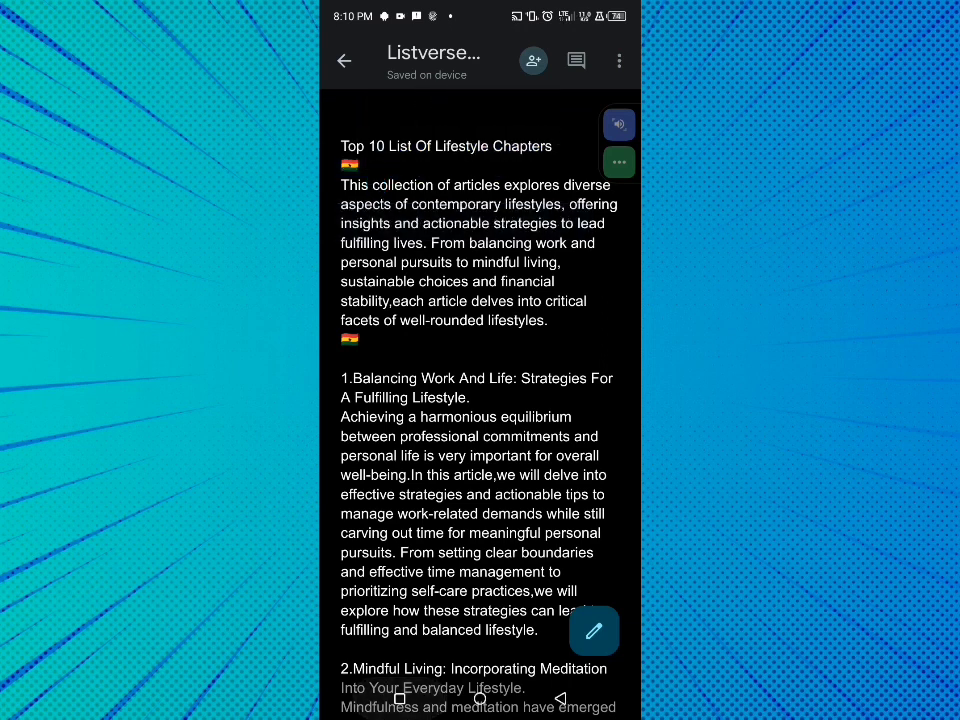
pyautogui.click(399, 698)
pyautogui.click(479, 360)
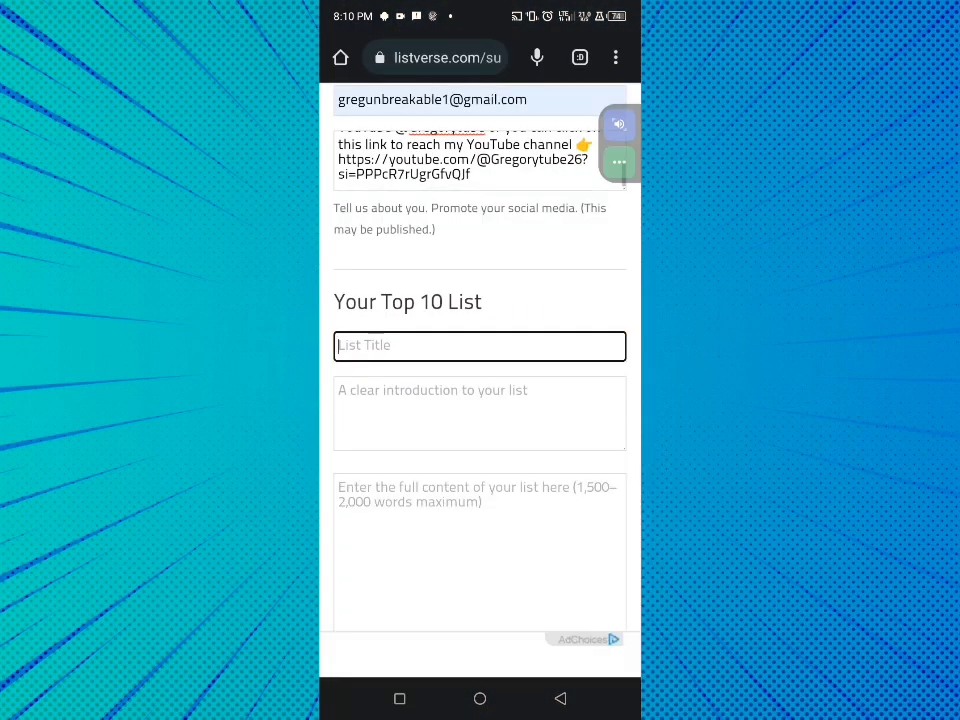
# Paste 'Top 10 List Of Lifestyle Chapters' into List Title, then switch back to Google Docs.
pyautogui.click(450, 467)
pyautogui.write('Top 10 List Of Lifestyle Chapters.')
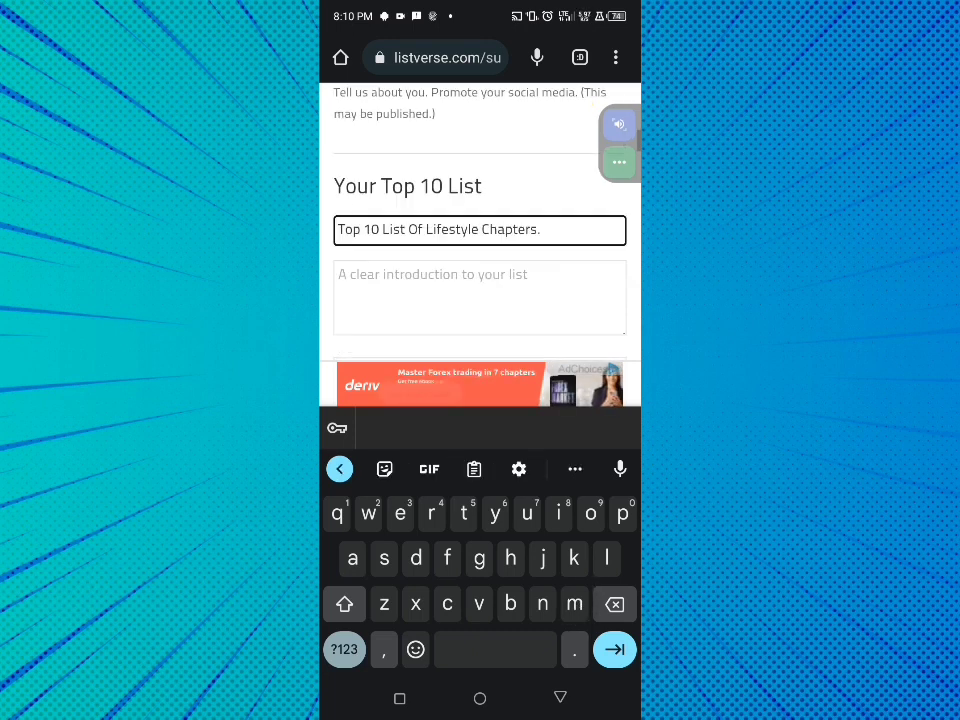
pyautogui.moveTo(619, 142)
pyautogui.mouseDown()
pyautogui.moveTo(420, 310)
pyautogui.moveTo(487, 305)
pyautogui.mouseUp()
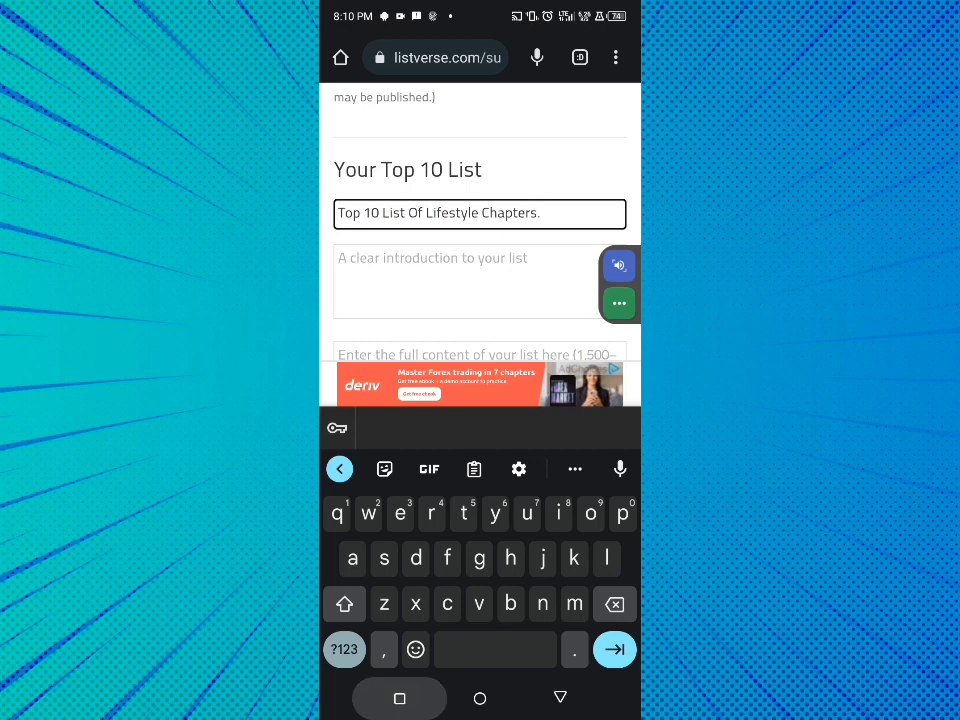
pyautogui.click(399, 698)
pyautogui.click(480, 350)
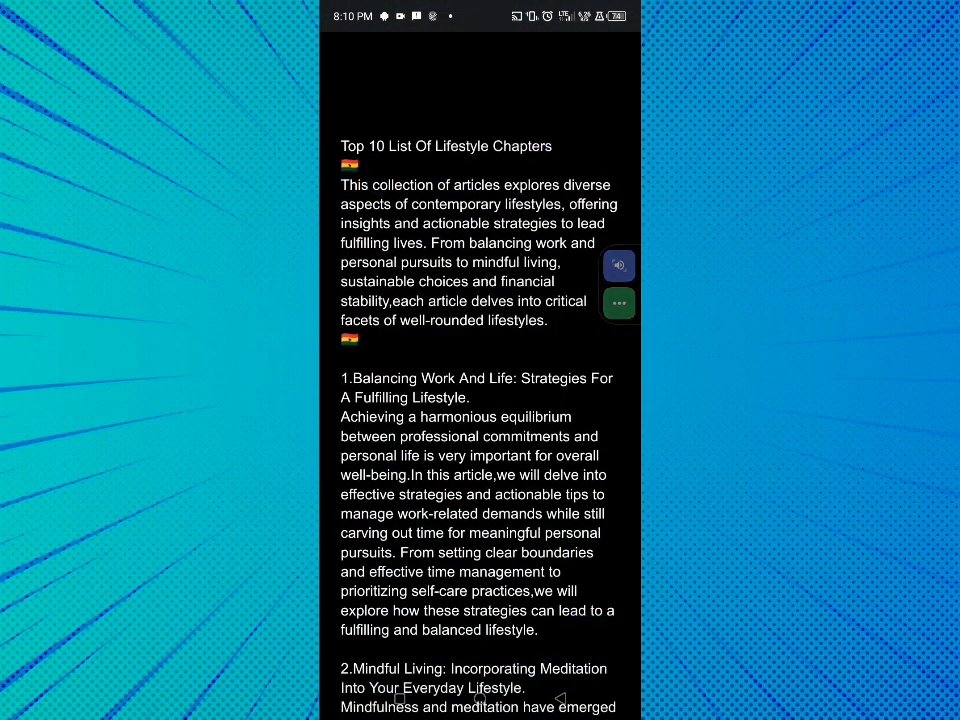
# Copy the intro paragraph starting 'This collection of articles' and return to the Chrome form.
pyautogui.moveTo(330, 224); pyautogui.dragTo(330, 204)
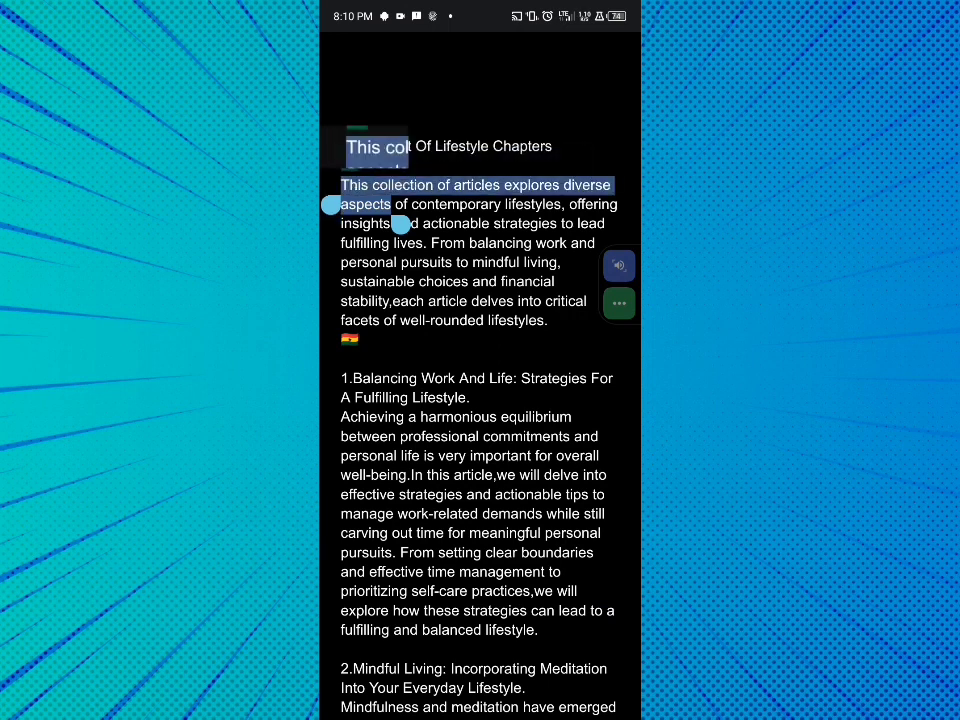
pyautogui.moveTo(400, 224)
pyautogui.mouseDown()
pyautogui.moveTo(505, 301)
pyautogui.moveTo(549, 319)
pyautogui.moveTo(565, 340)
pyautogui.mouseUp()
pyautogui.click(387, 145)
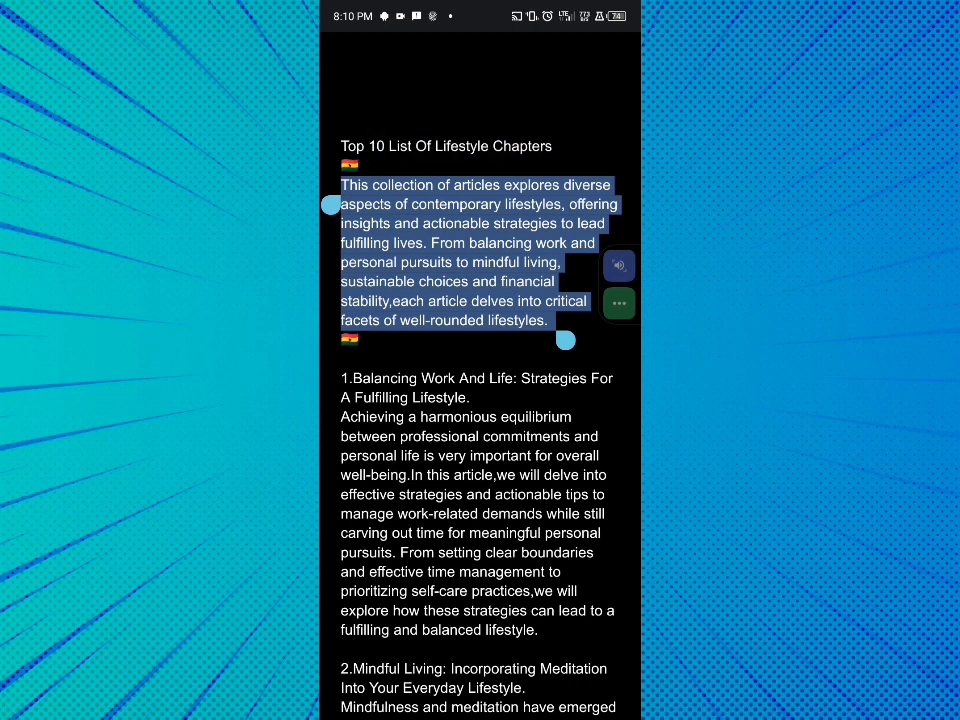
pyautogui.click(480, 480)
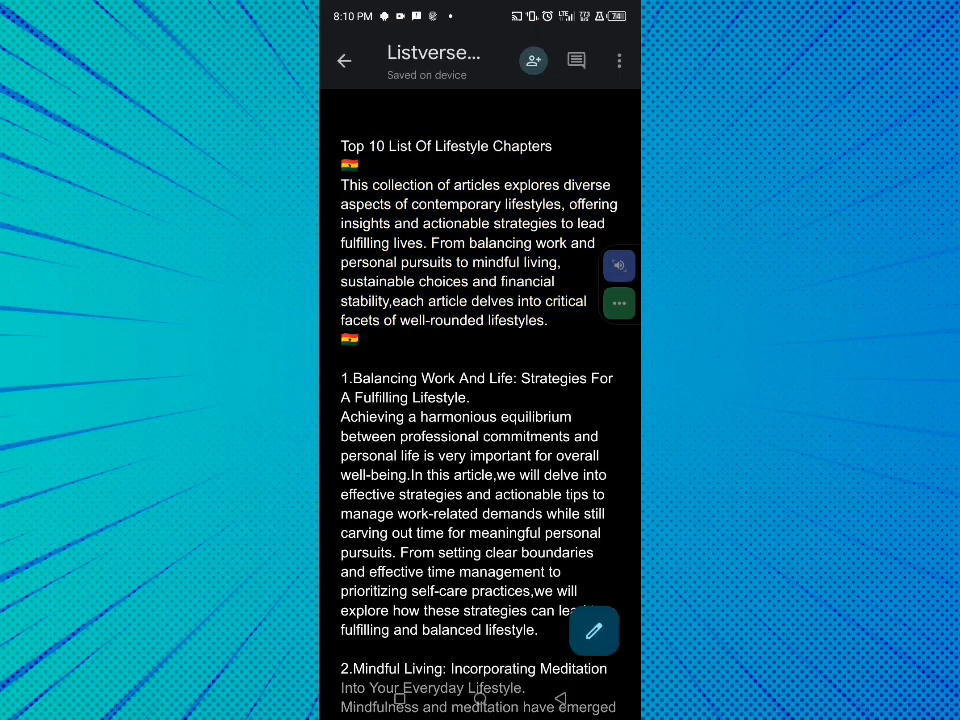
pyautogui.click(399, 698)
pyautogui.click(480, 460)
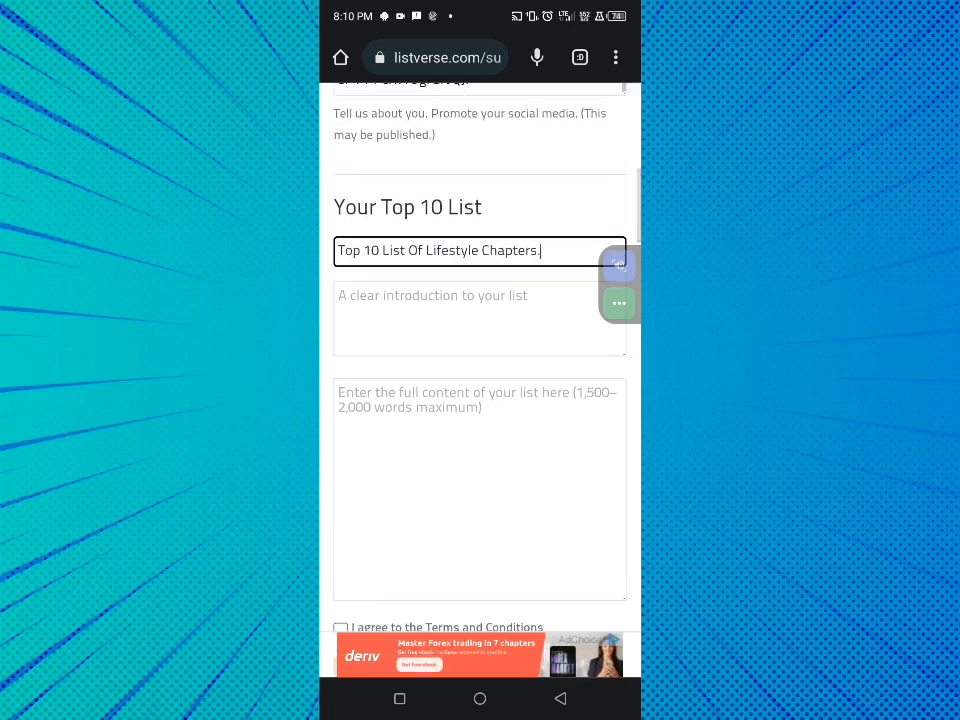
# Paste the 'This collection of articles' paragraph into the introduction field, then head back to Docs.
pyautogui.click(450, 315)
pyautogui.click(483, 469)
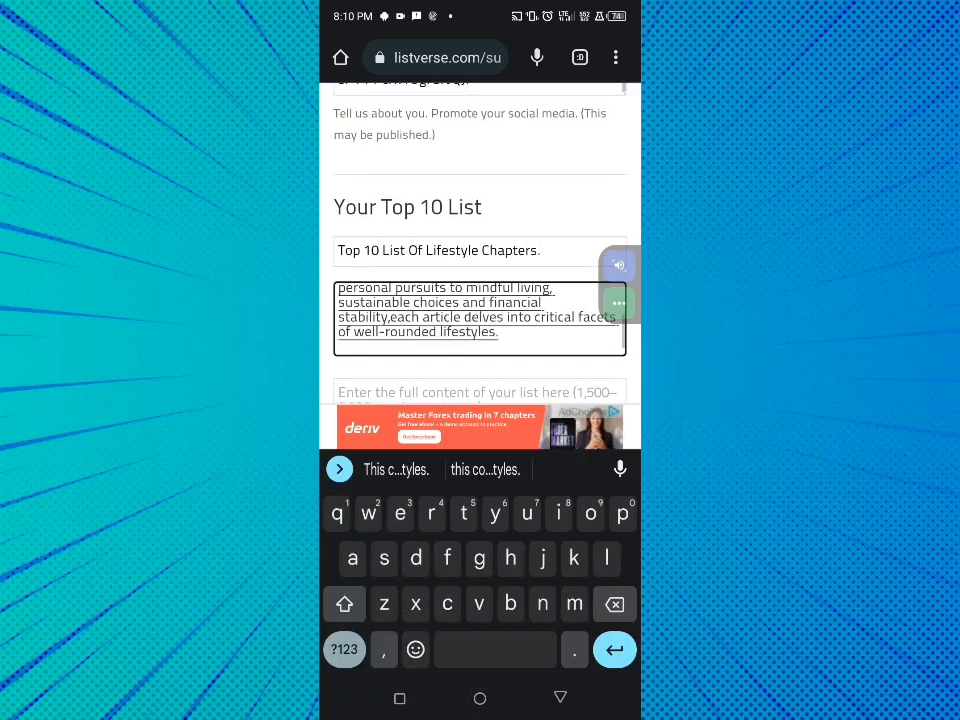
pyautogui.scroll(3, 480, 318)
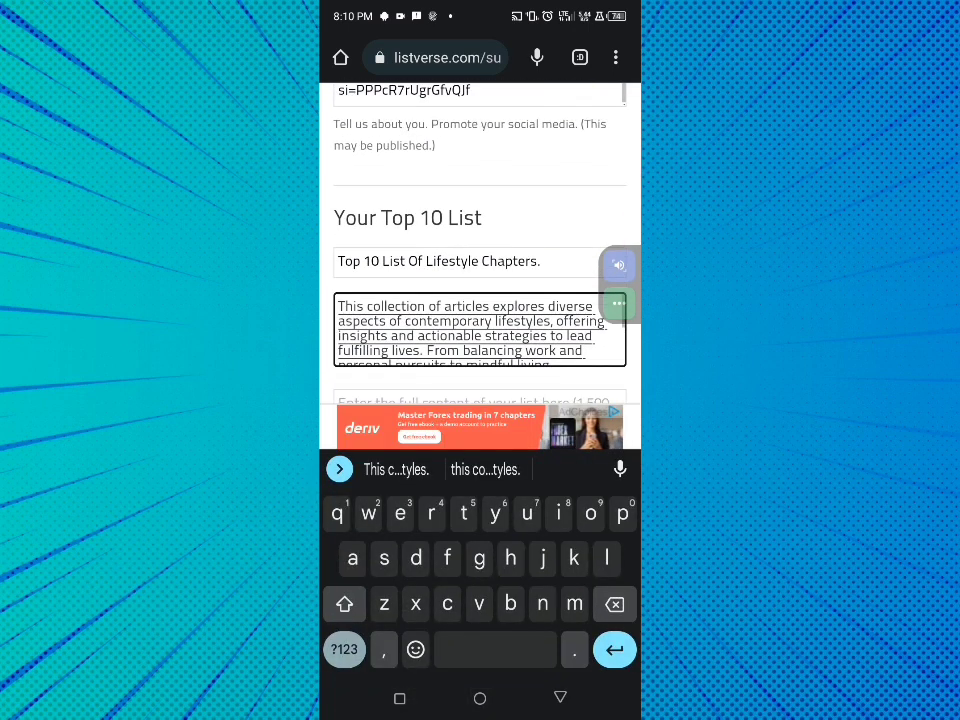
pyautogui.scroll(-3, 480, 300)
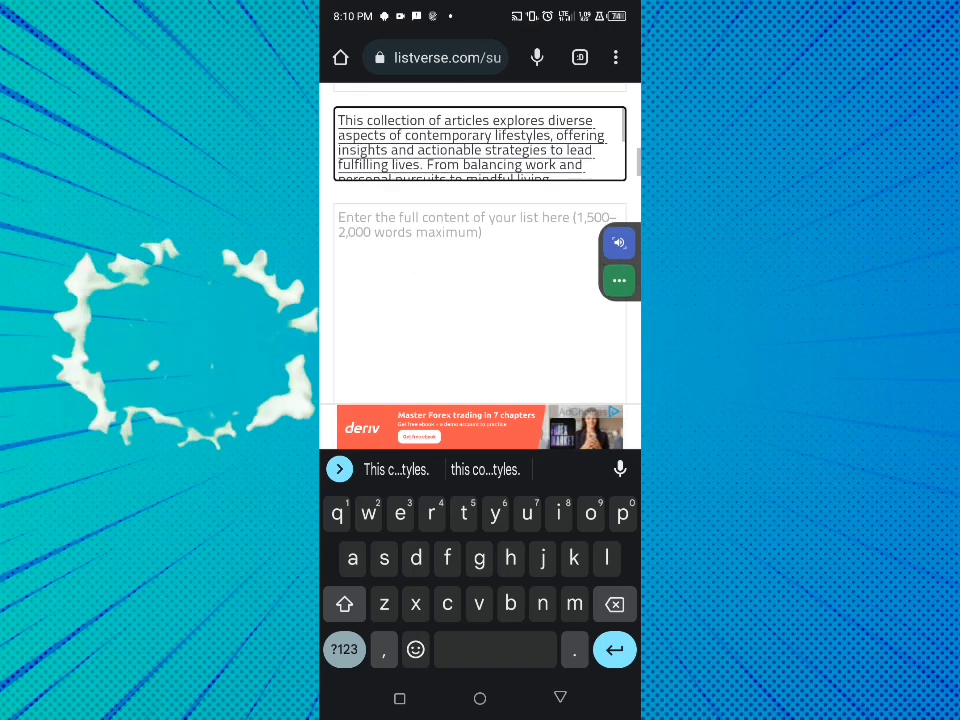
pyautogui.click(399, 698)
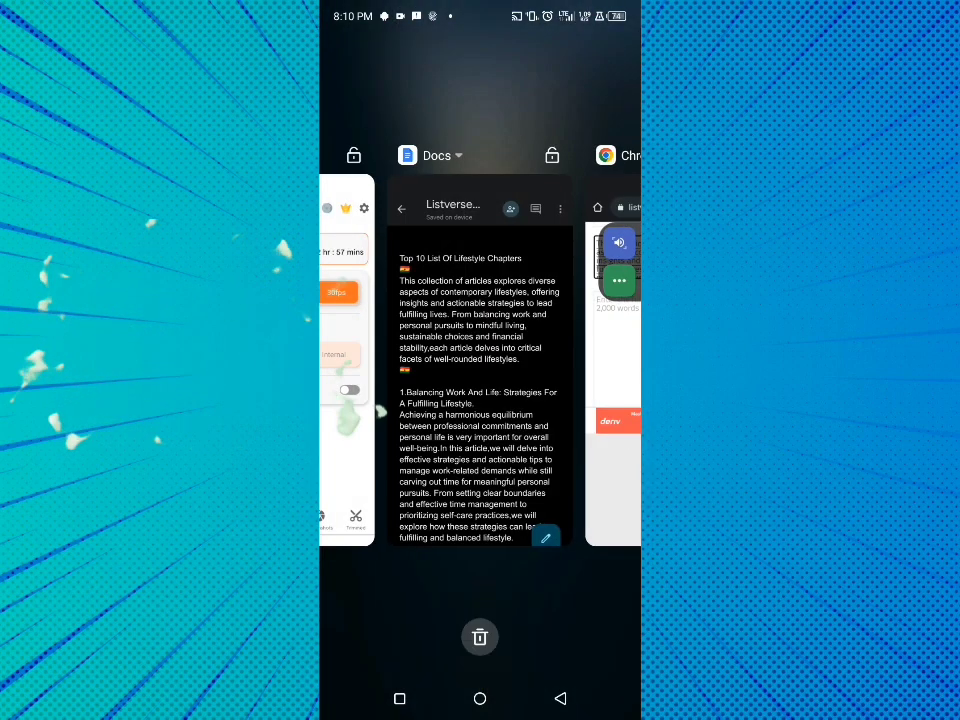
# Back in the Docs document, select from the first numbered lifestyle section onward.
pyautogui.click(392, 412)
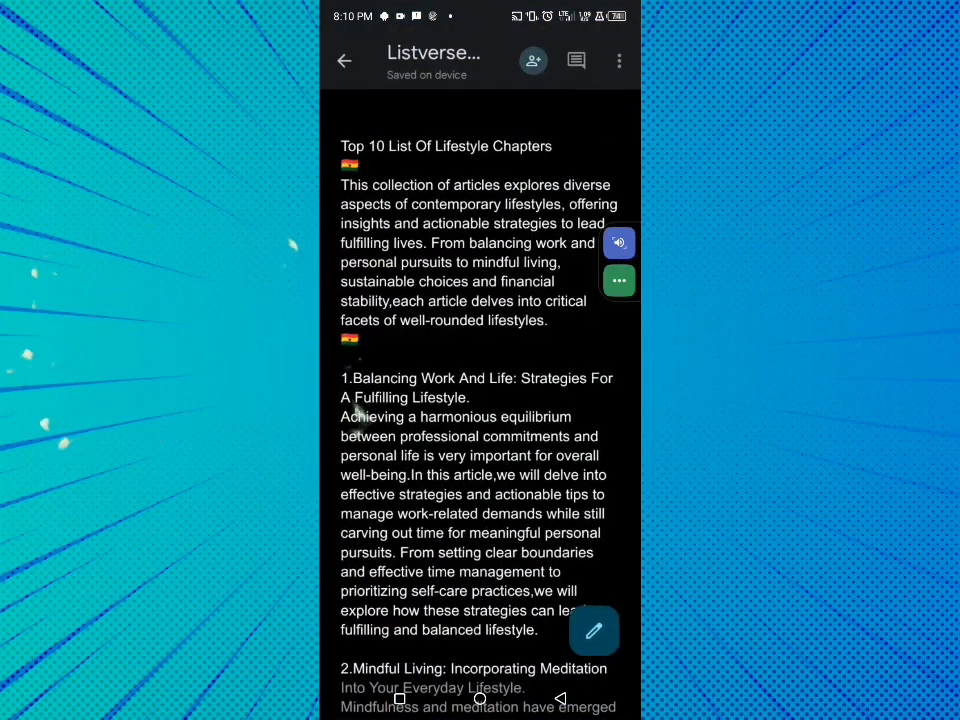
pyautogui.scroll(-3, 480, 400)
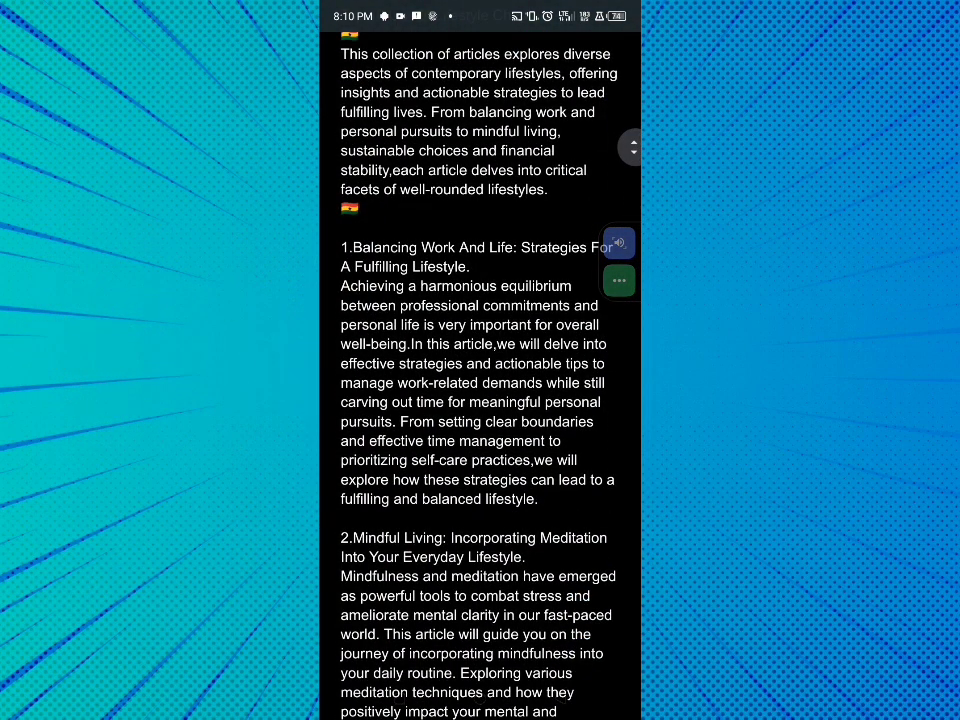
pyautogui.doubleClick(384, 247)
pyautogui.moveTo(427, 267)
pyautogui.mouseDown()
pyautogui.moveTo(553, 461)
pyautogui.moveTo(549, 634)
pyautogui.mouseUp()
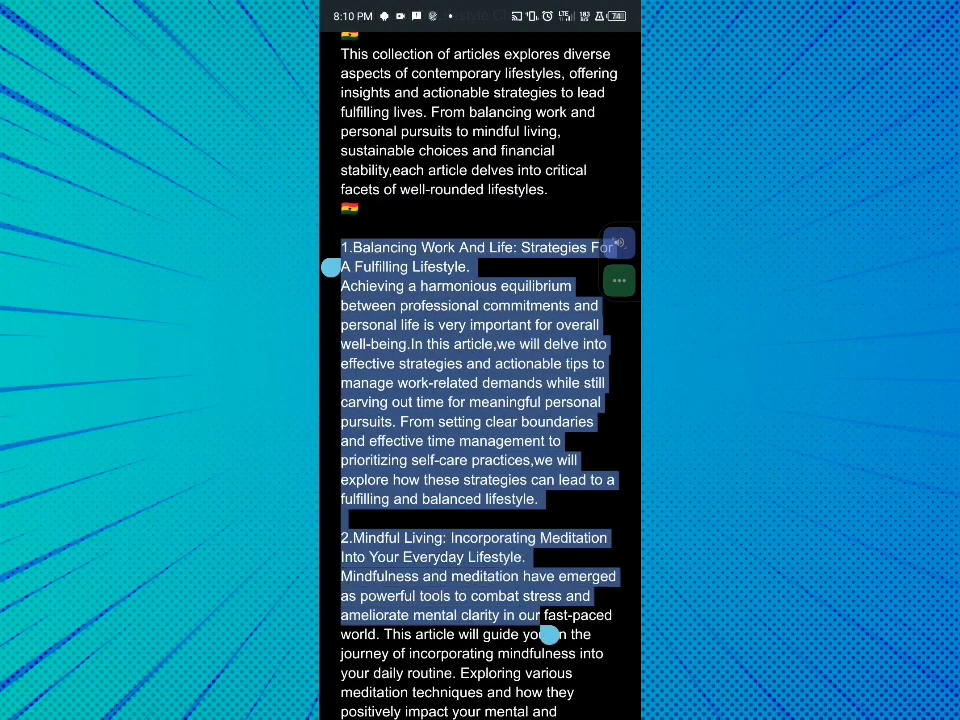
pyautogui.moveTo(549, 378)
pyautogui.mouseDown()
pyautogui.moveTo(518, 493)
pyautogui.moveTo(529, 703)
pyautogui.moveTo(531, 208)
pyautogui.moveTo(454, 439)
pyautogui.moveTo(358, 634)
pyautogui.moveTo(550, 634)
pyautogui.mouseUp()
# Extend the selection through the conclusion and copy the ten sections.
pyautogui.scroll(-4, 480, 400)
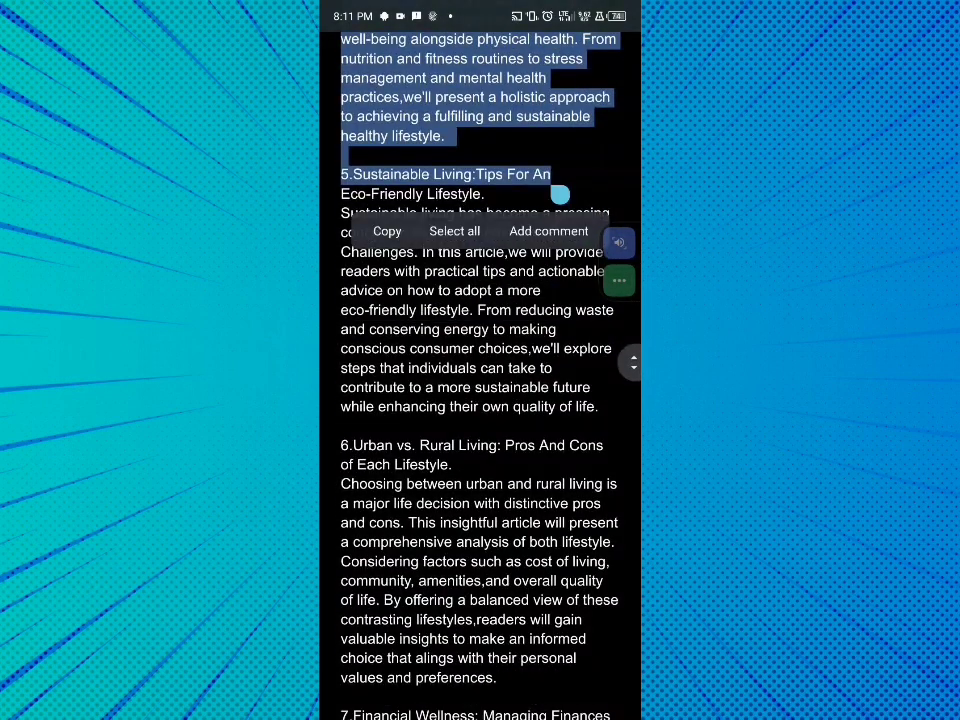
pyautogui.moveTo(480, 10); pyautogui.dragTo(480, 400)
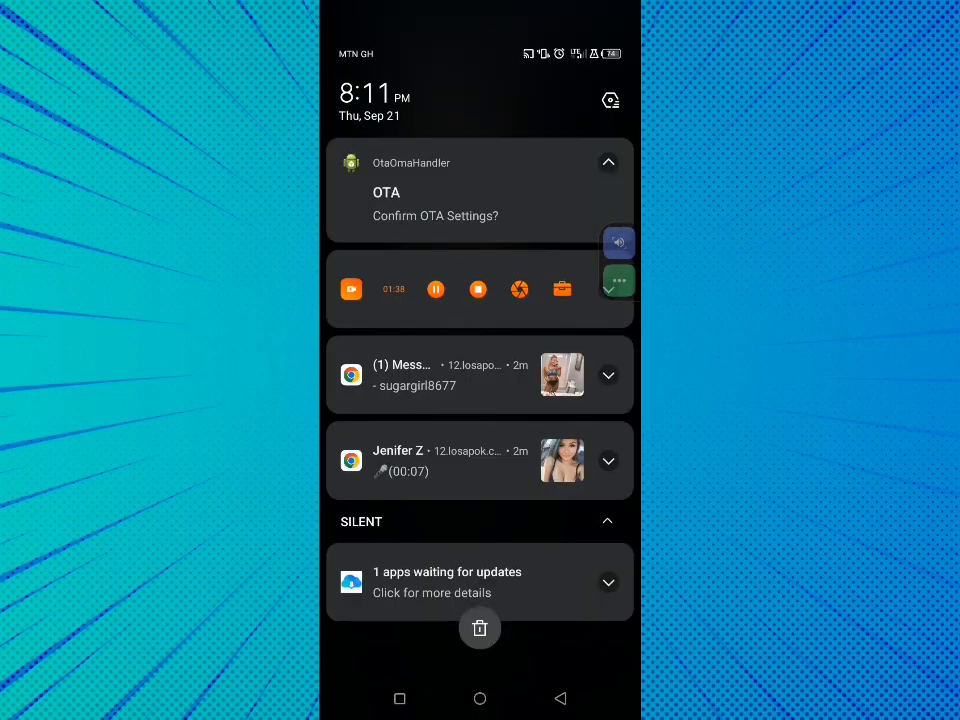
pyautogui.moveTo(480, 600); pyautogui.dragTo(480, 150)
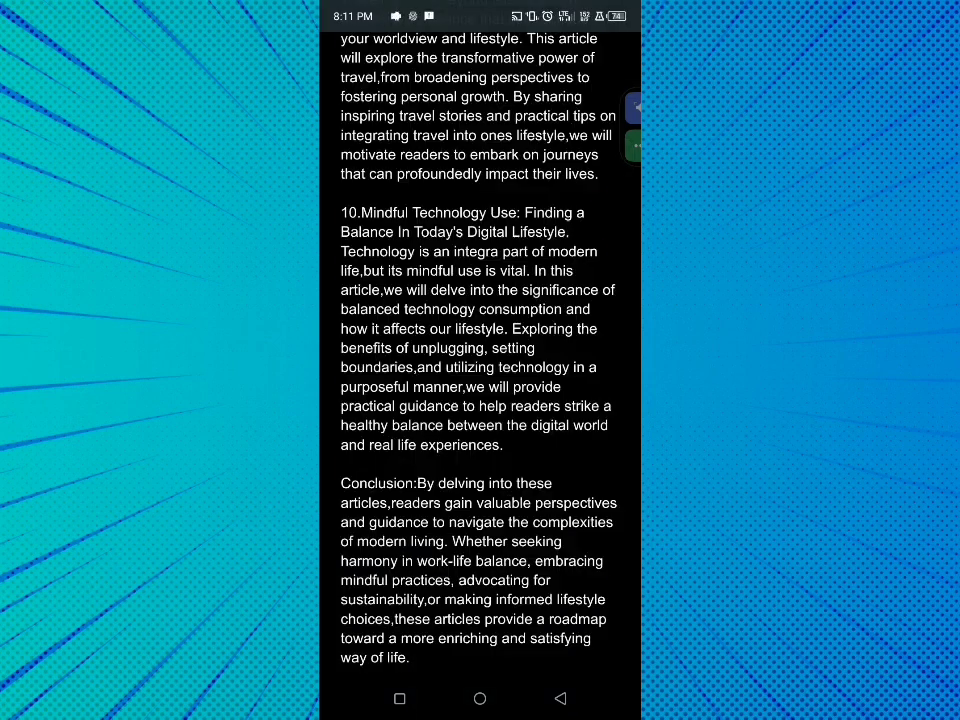
pyautogui.moveTo(470, 470)
pyautogui.mouseDown()
pyautogui.moveTo(481, 522)
pyautogui.moveTo(427, 678)
pyautogui.mouseUp()
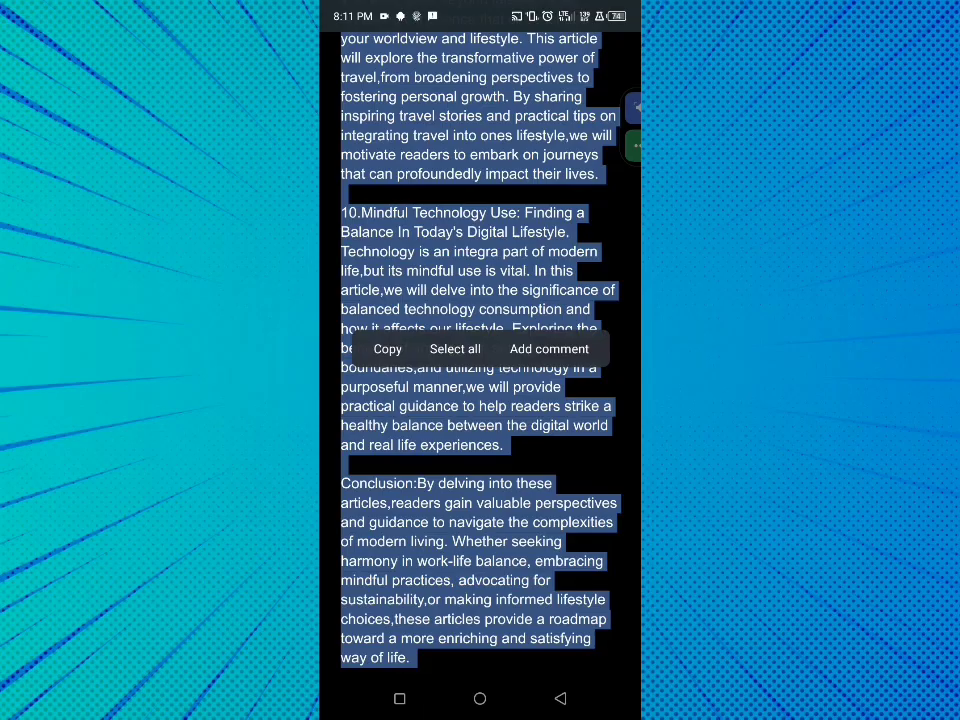
pyautogui.scroll(5, 480, 400)
pyautogui.scroll(5, 480, 400)
pyautogui.scroll(3, 480, 400)
pyautogui.scroll(3, 480, 400)
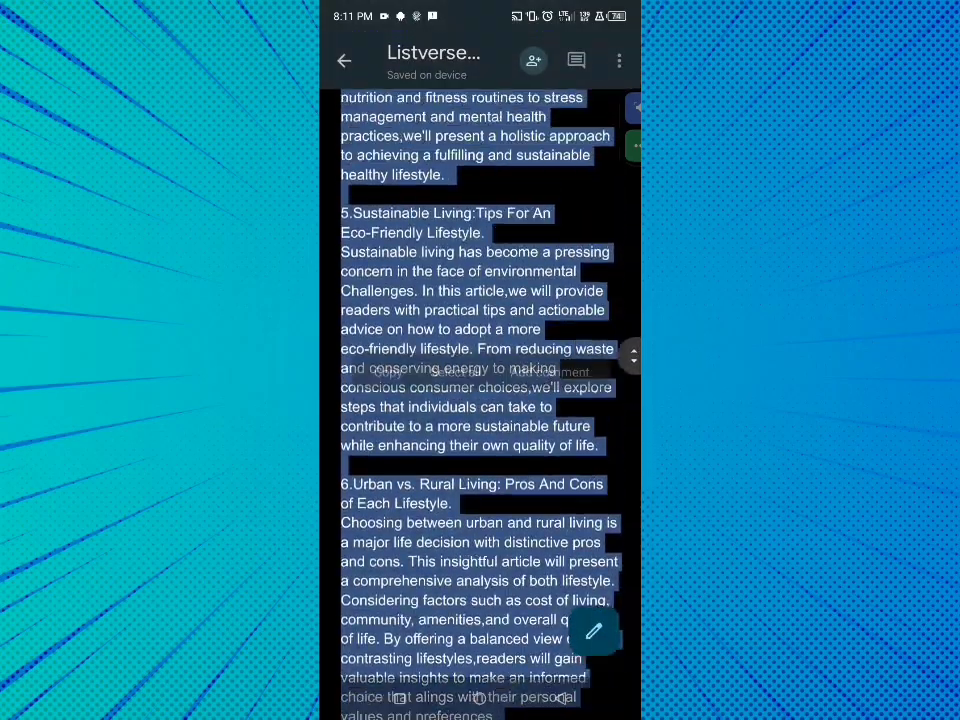
pyautogui.scroll(3, 480, 400)
pyautogui.scroll(2, 480, 400)
pyautogui.scroll(4, 480, 400)
pyautogui.scroll(3, 480, 400)
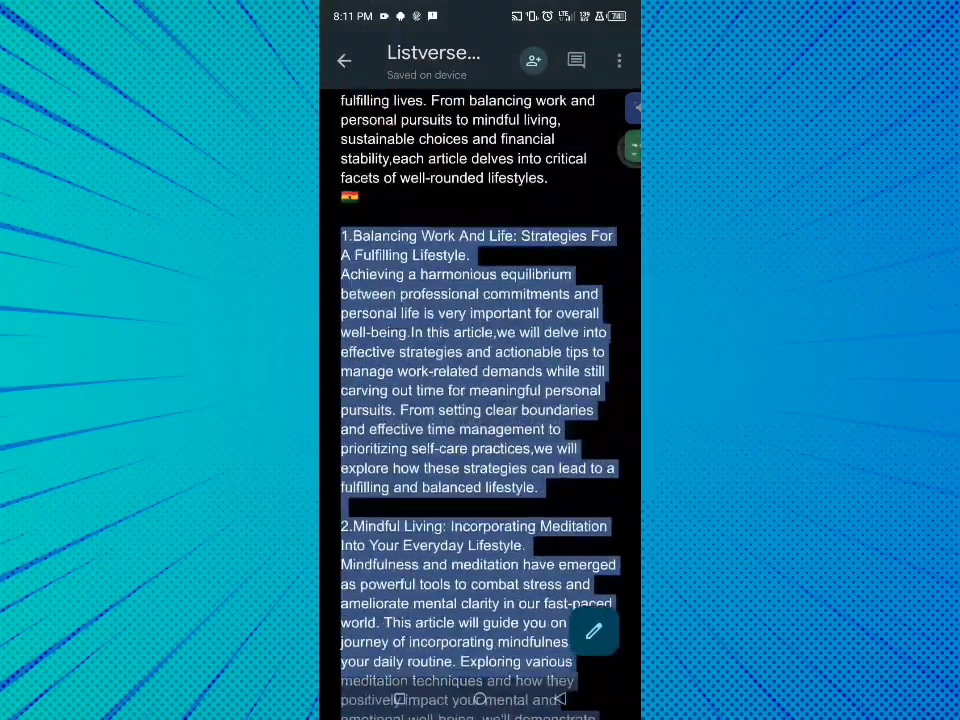
pyautogui.scroll(2, 480, 400)
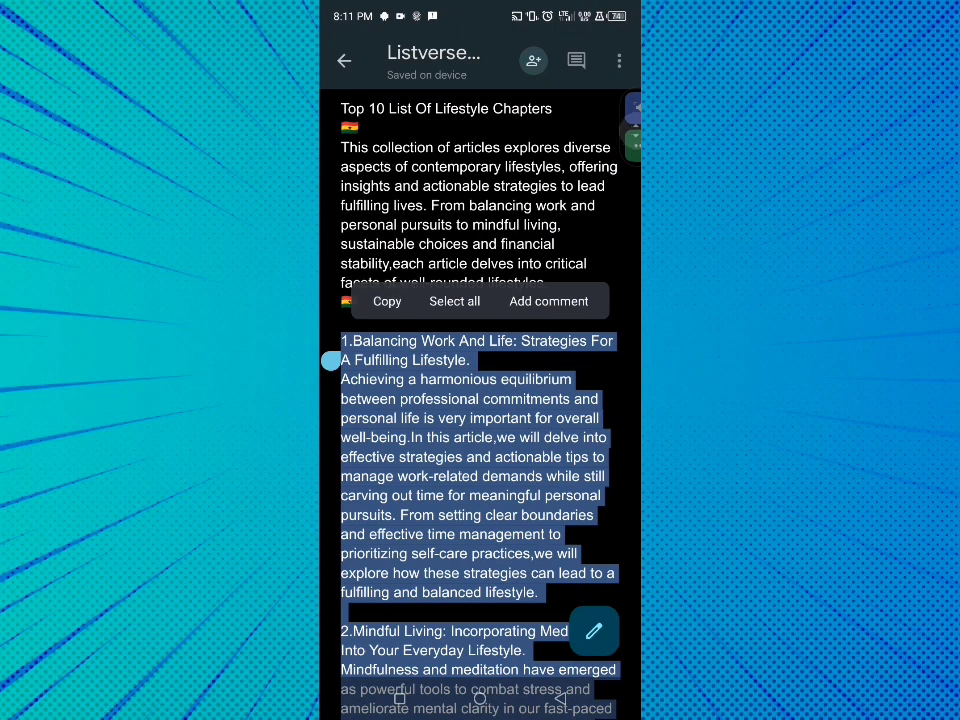
pyautogui.click(400, 698)
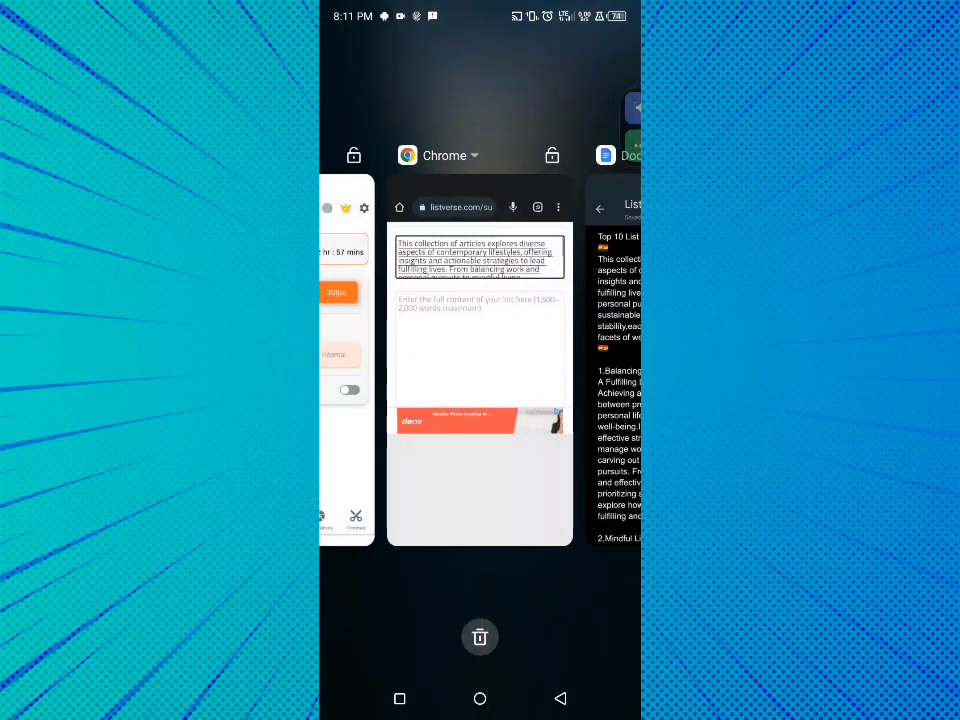
# Paste the ten lifestyle chapters and conclusion into Listverse's list content box.
pyautogui.click(480, 360)
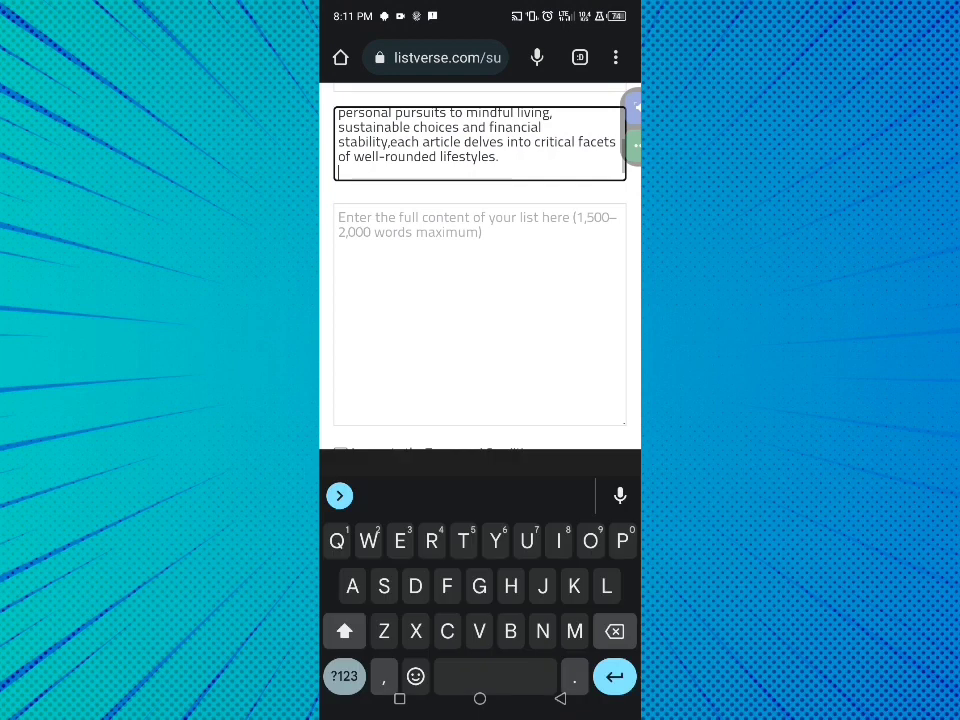
pyautogui.click(480, 300)
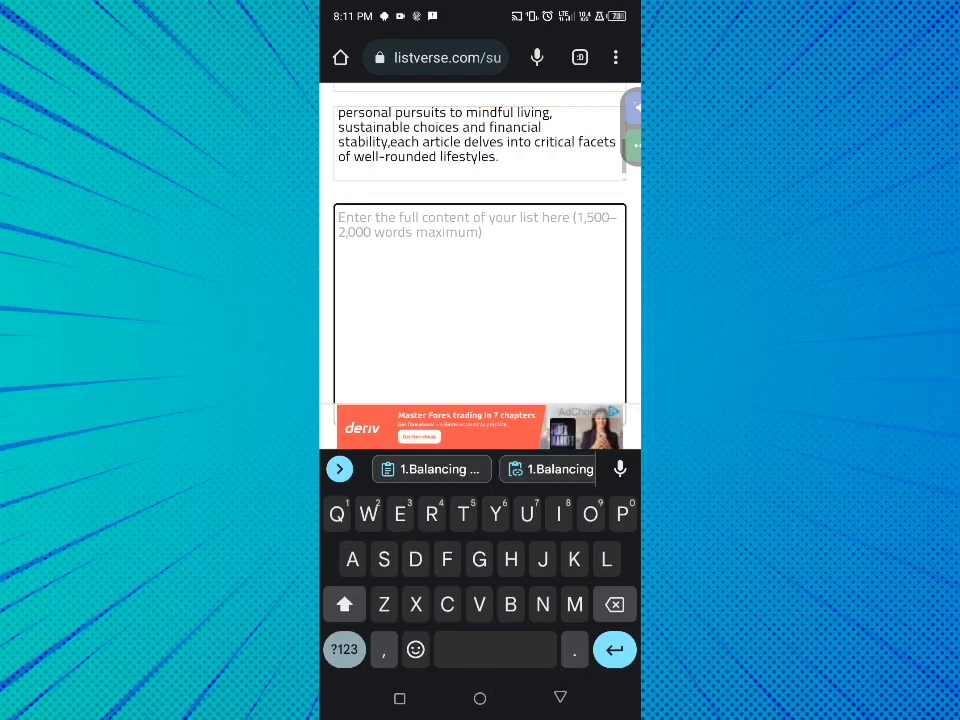
pyautogui.click(344, 604)
pyautogui.click(397, 469)
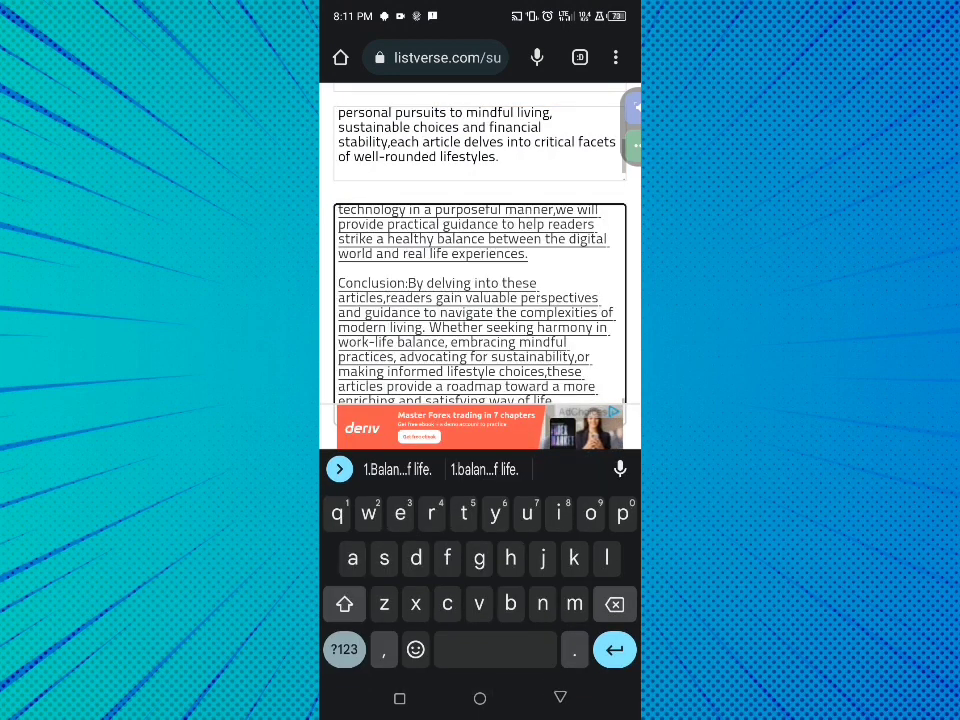
pyautogui.scroll(3, 480, 300)
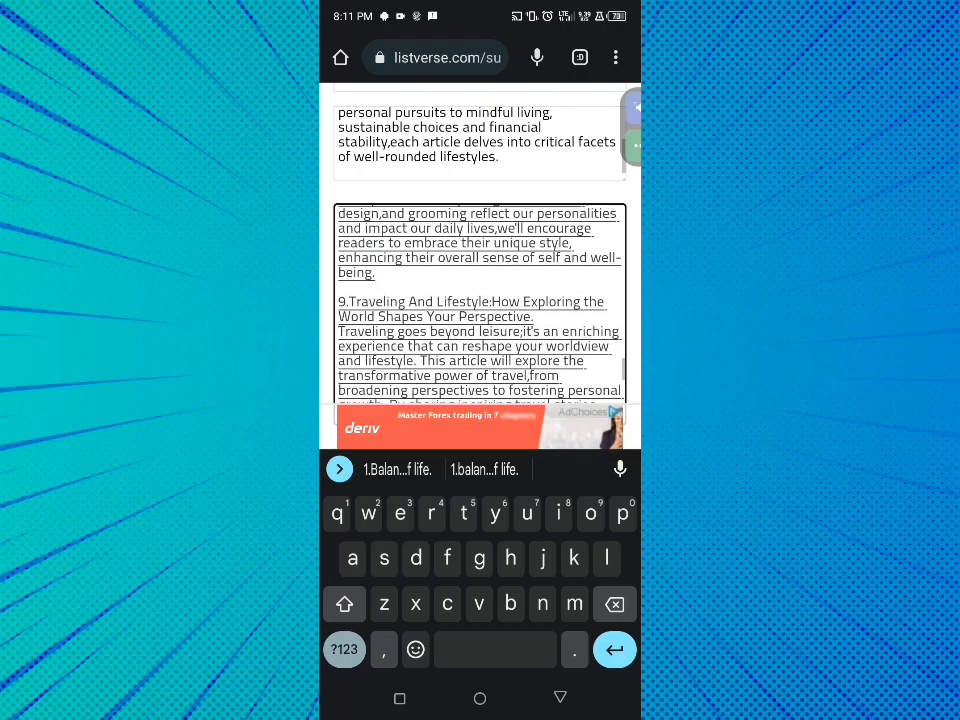
pyautogui.scroll(1, 480, 300)
pyautogui.scroll(3, 480, 300)
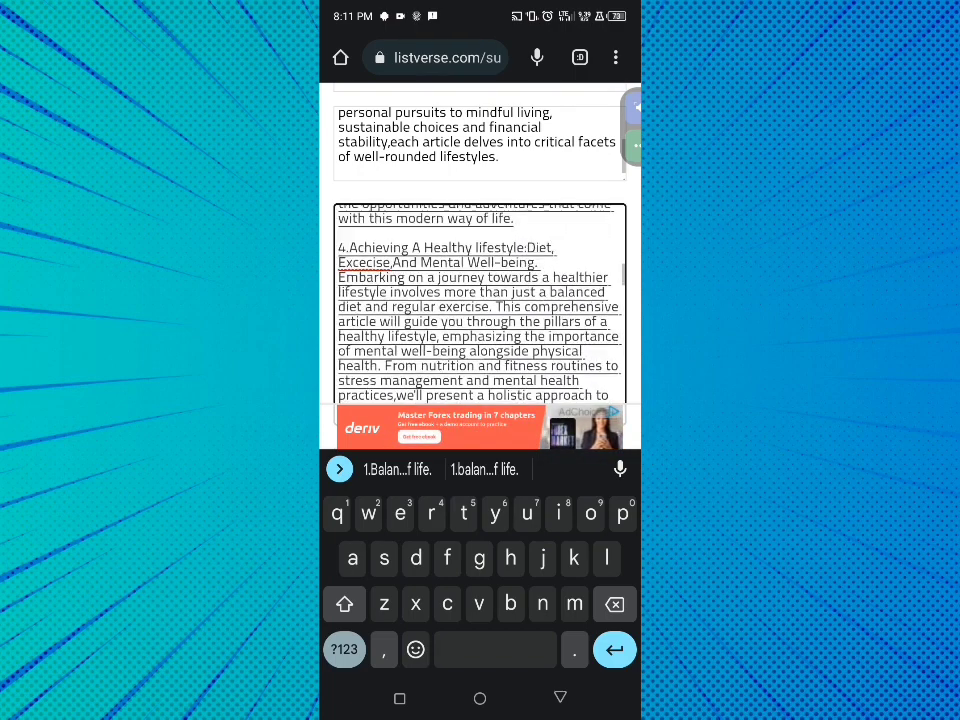
pyautogui.scroll(1, 480, 300)
pyautogui.scroll(2, 480, 300)
pyautogui.scroll(4, 480, 300)
pyautogui.scroll(3, 480, 300)
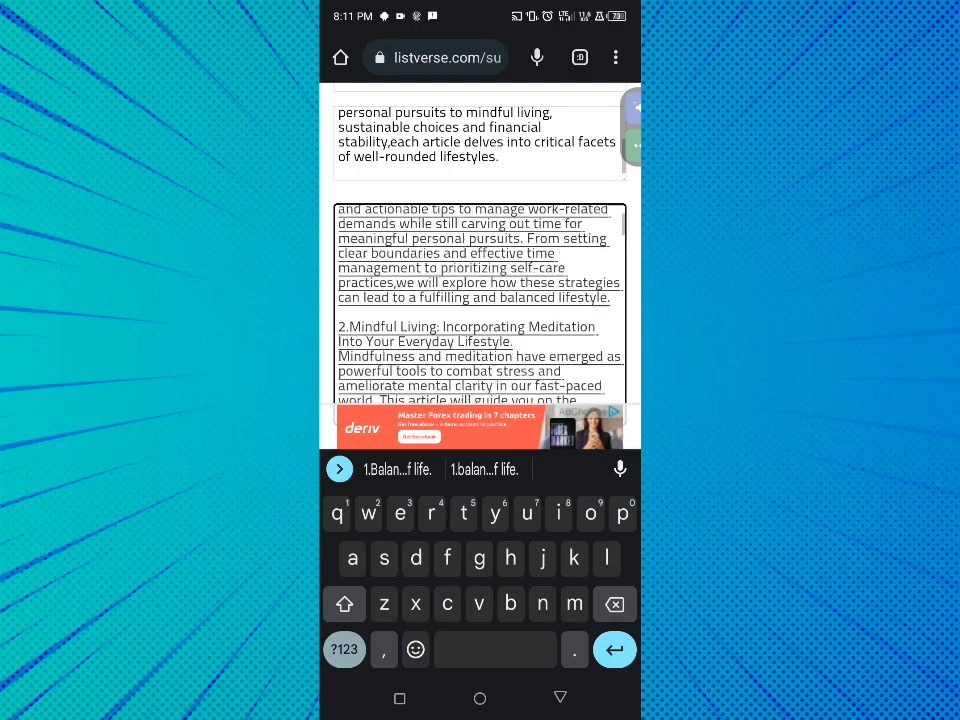
pyautogui.scroll(3, 480, 300)
pyautogui.scroll(-4, 480, 300)
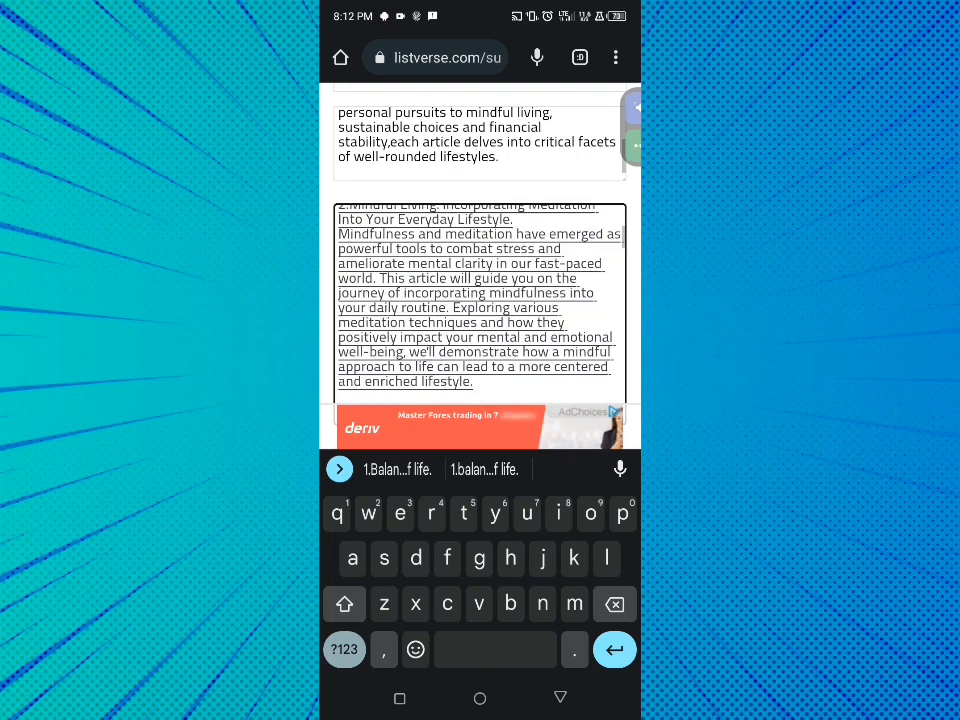
pyautogui.scroll(-2, 480, 300)
# Clear the chat notifications from the phone's notification shade.
pyautogui.moveTo(480, 5); pyautogui.dragTo(480, 400)
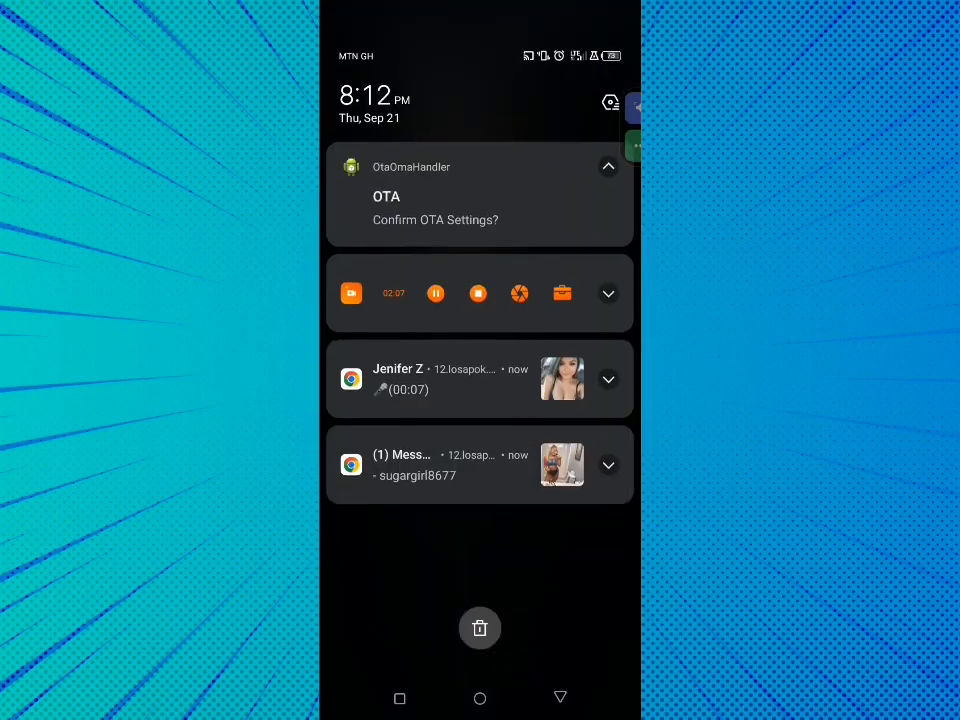
pyautogui.click(480, 626)
pyautogui.moveTo(480, 500); pyautogui.dragTo(480, 150)
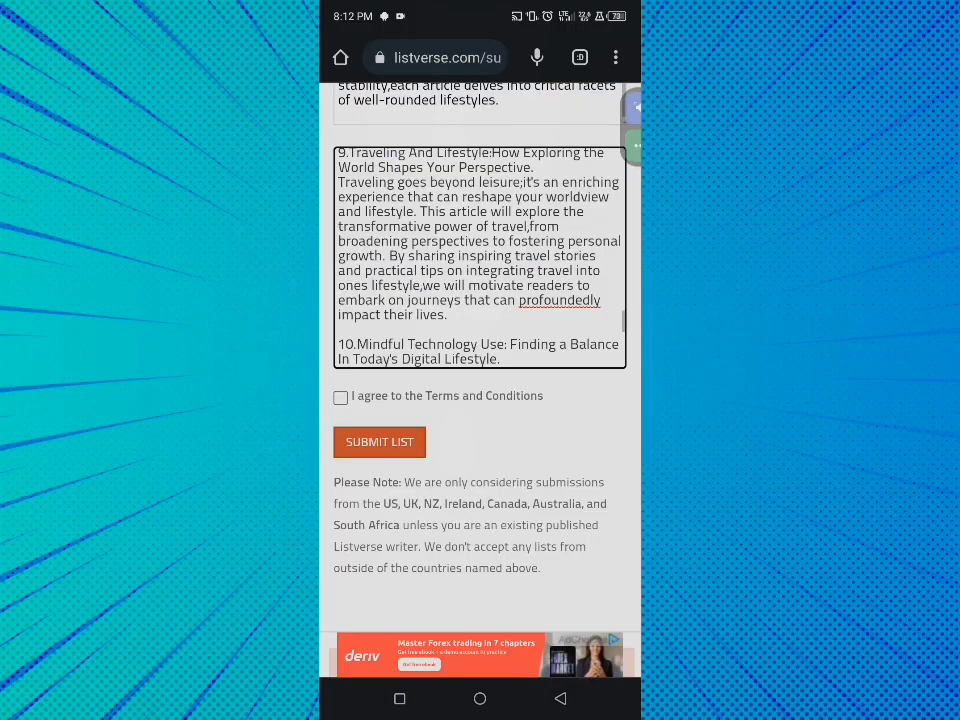
# Review the pasted chapters and tick 'I agree to the Terms and Conditions'.
pyautogui.scroll(2, 480, 258)
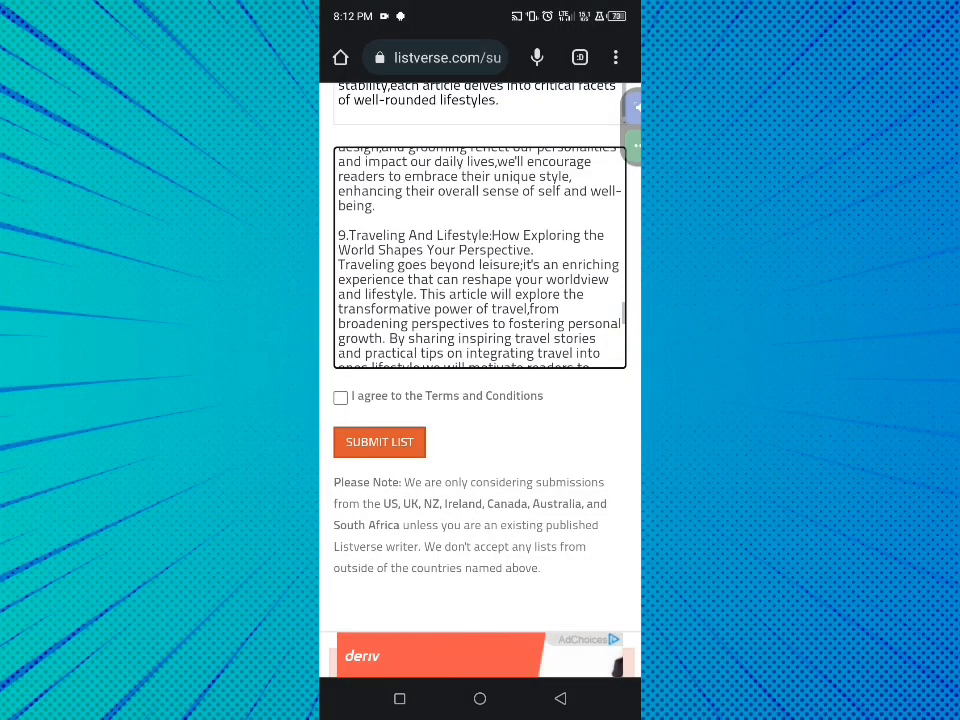
pyautogui.scroll(2, 480, 258)
pyautogui.scroll(2, 480, 258)
pyautogui.scroll(2, 480, 258)
pyautogui.scroll(2, 480, 258)
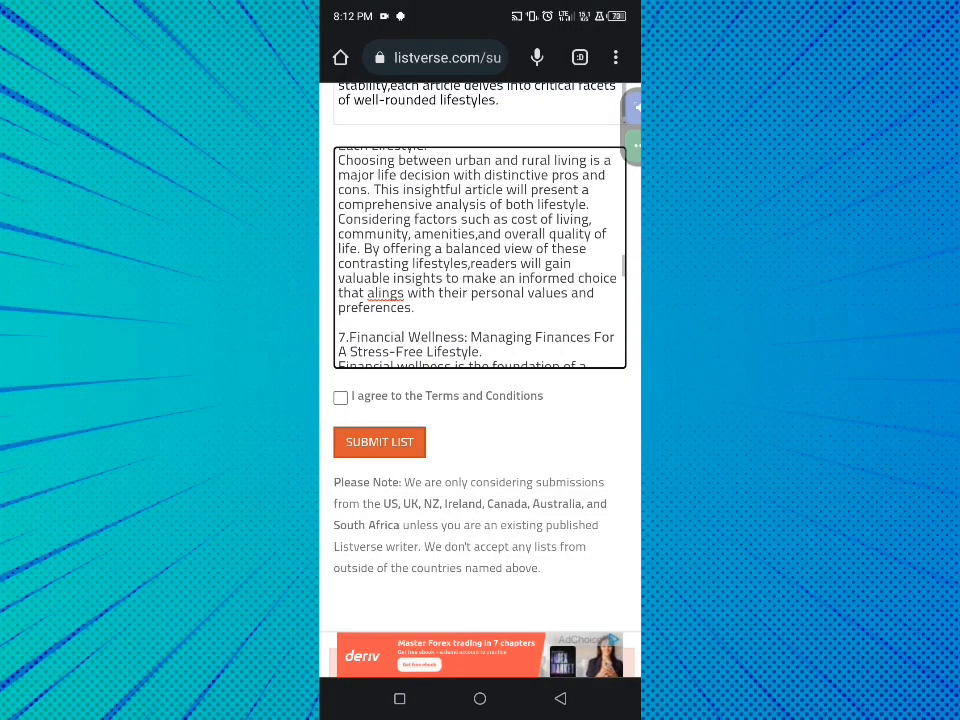
pyautogui.scroll(1, 480, 258)
pyautogui.scroll(2, 480, 258)
pyautogui.scroll(2, 480, 258)
pyautogui.scroll(2, 480, 258)
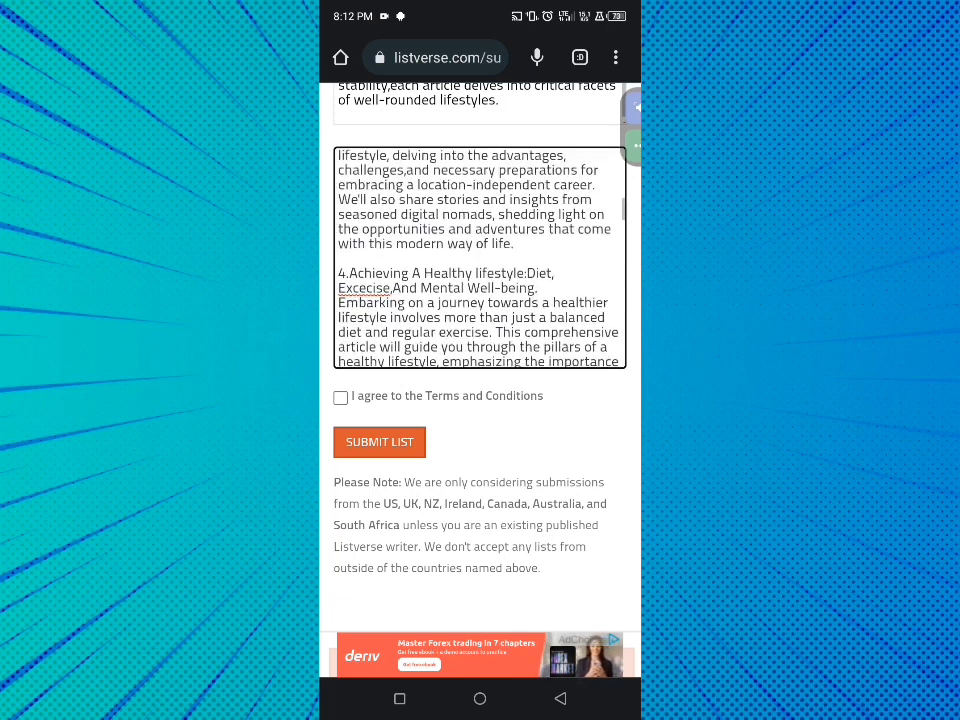
pyautogui.scroll(2, 480, 258)
pyautogui.scroll(2, 480, 258)
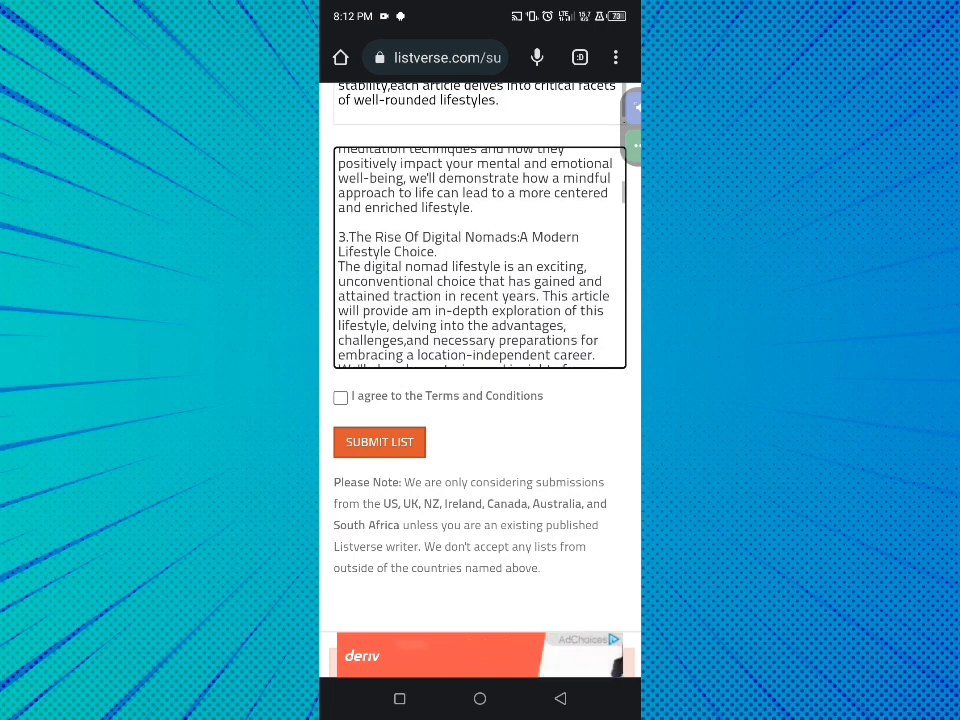
pyautogui.moveTo(616, 197)
pyautogui.mouseDown()
pyautogui.moveTo(450, 401)
pyautogui.moveTo(381, 437)
pyautogui.moveTo(356, 422)
pyautogui.moveTo(619, 380)
pyautogui.mouseUp()
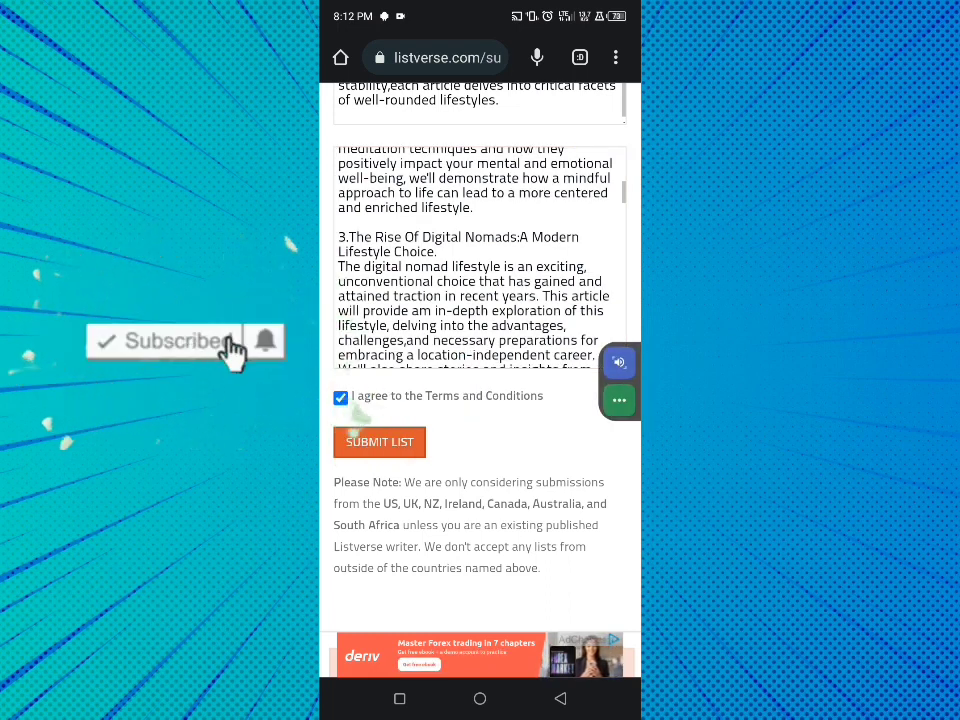
# Submit the list, getting the error that submissions need at least 1,800 words.
pyautogui.moveTo(619, 380)
pyautogui.mouseDown()
pyautogui.moveTo(461, 386)
pyautogui.moveTo(415, 455)
pyautogui.moveTo(338, 398)
pyautogui.mouseUp()
pyautogui.click(379, 441)
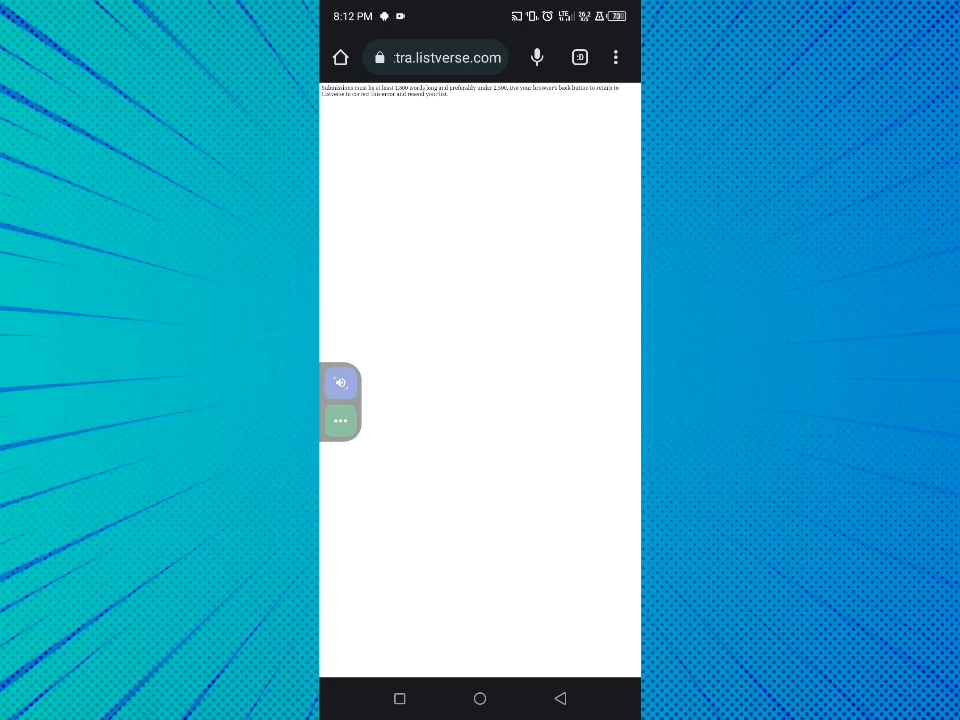
pyautogui.moveTo(392, 363)
pyautogui.mouseDown()
pyautogui.moveTo(534, 239)
pyautogui.moveTo(620, 275)
pyautogui.moveTo(559, 279)
pyautogui.moveTo(461, 208)
pyautogui.mouseUp()
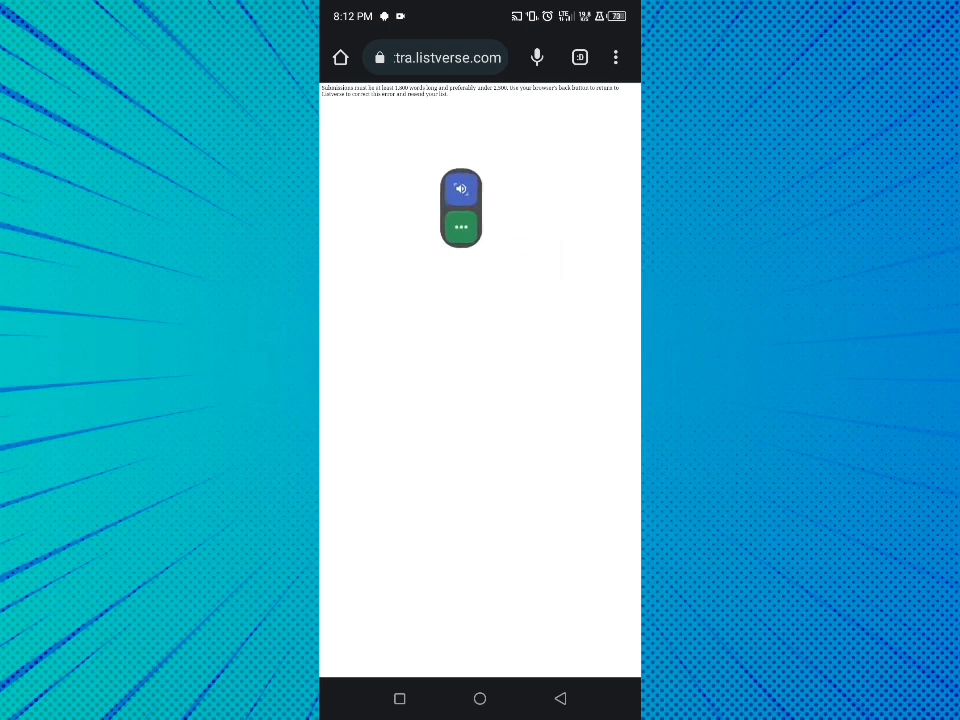
pyautogui.moveTo(480, 8); pyautogui.dragTo(480, 400)
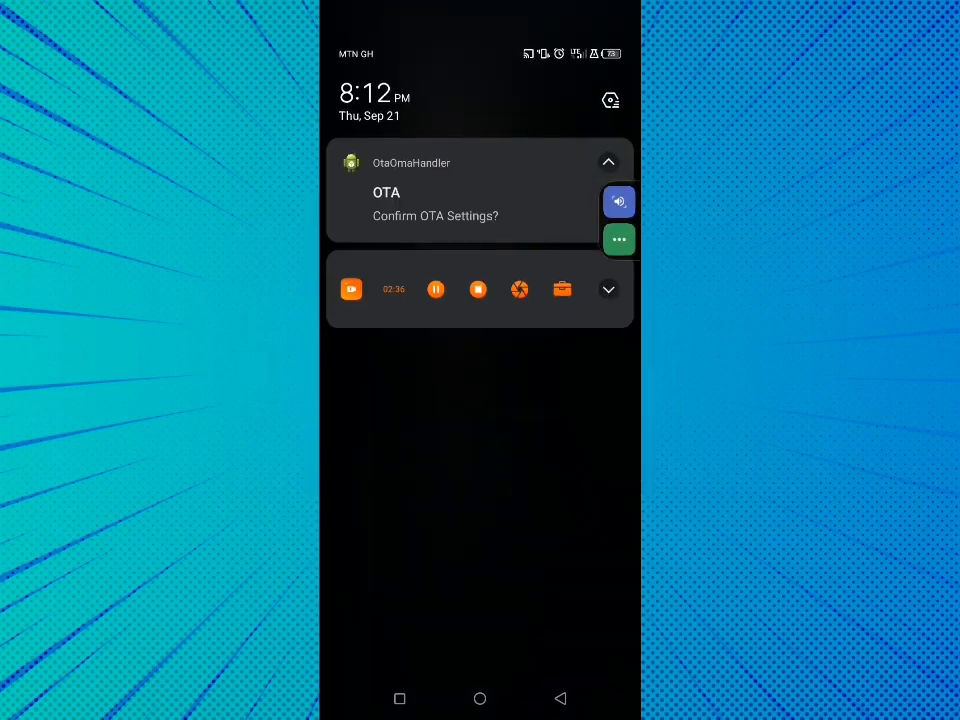
pyautogui.moveTo(480, 550); pyautogui.dragTo(480, 150)
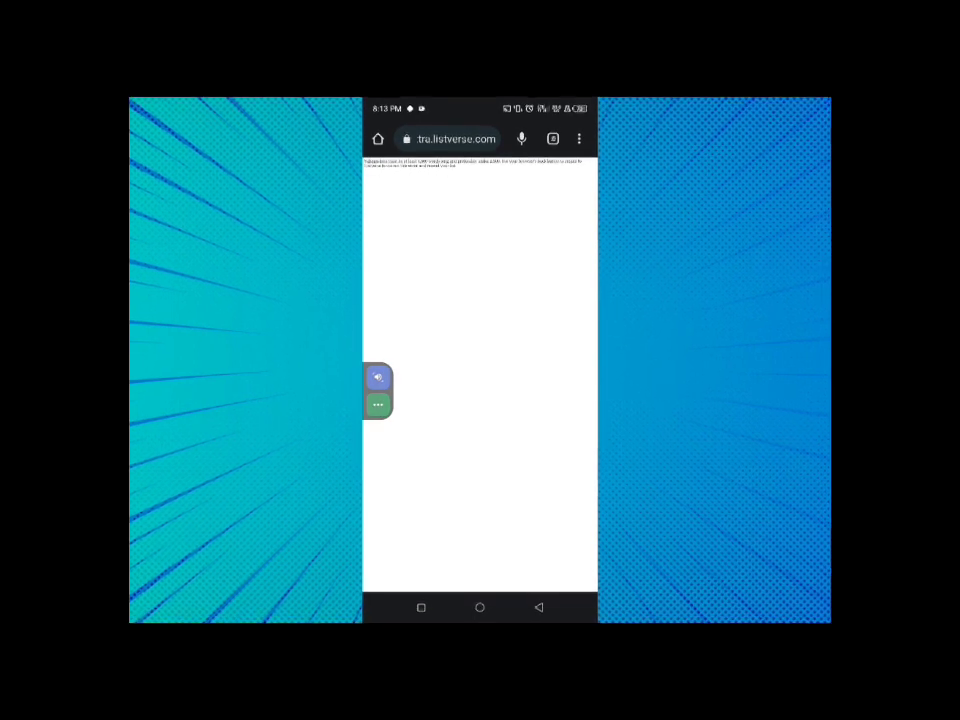
pyautogui.moveTo(480, 110); pyautogui.dragTo(480, 400)
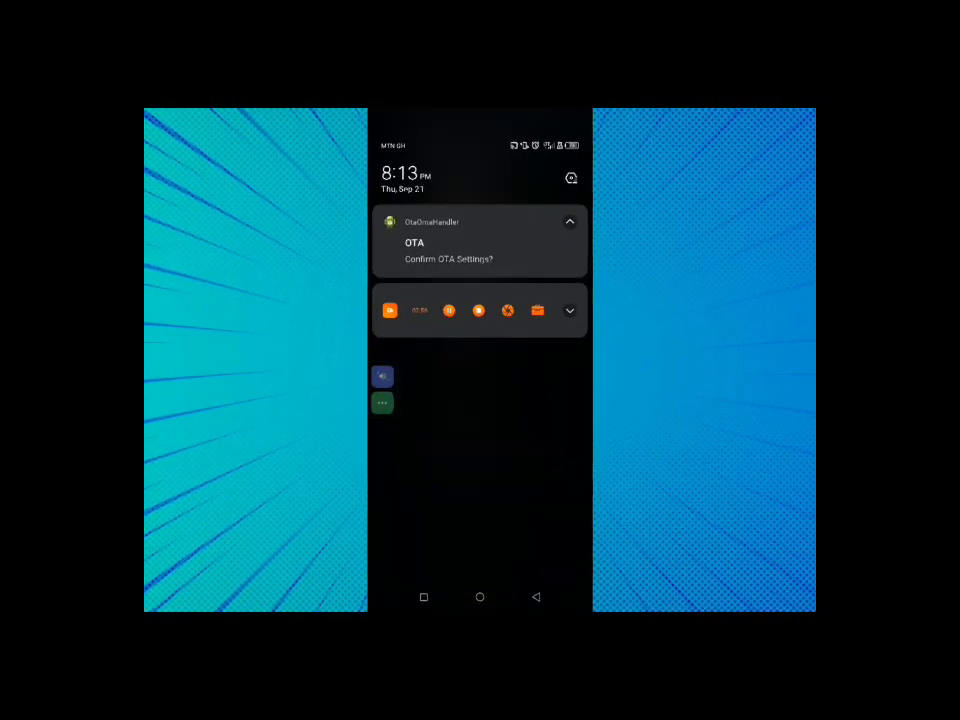
pyautogui.moveTo(480, 500); pyautogui.dragTo(480, 150)
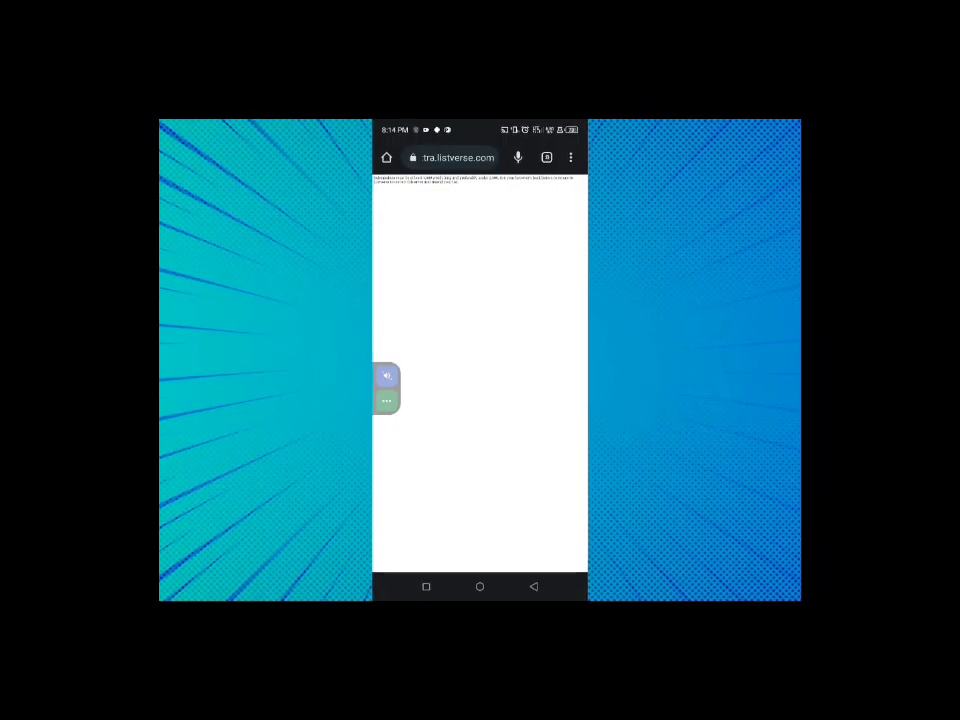